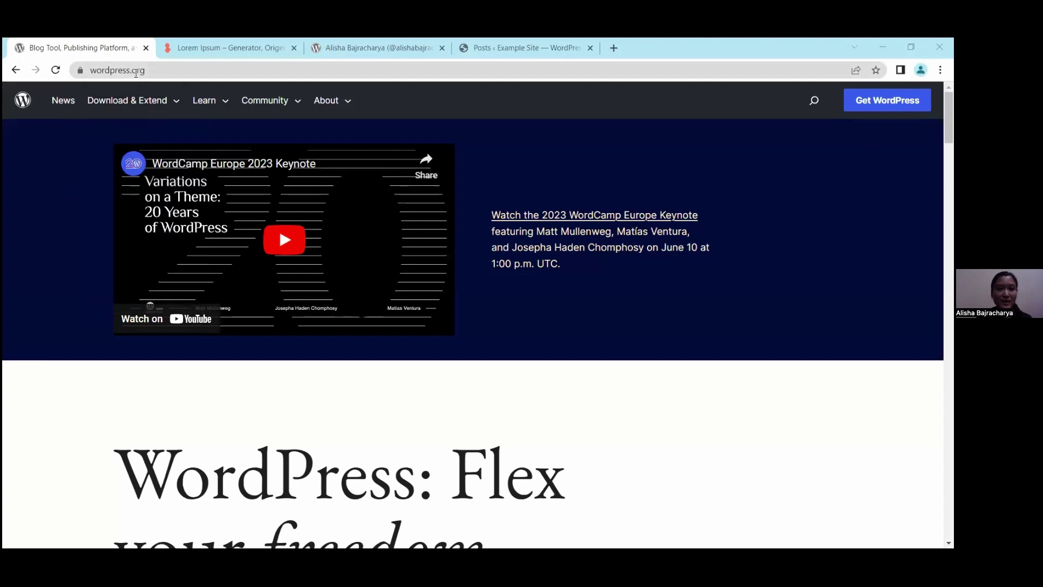
- Open the WordPress.org Patterns directory and start creating a new pattern
mouse_move(133, 97)
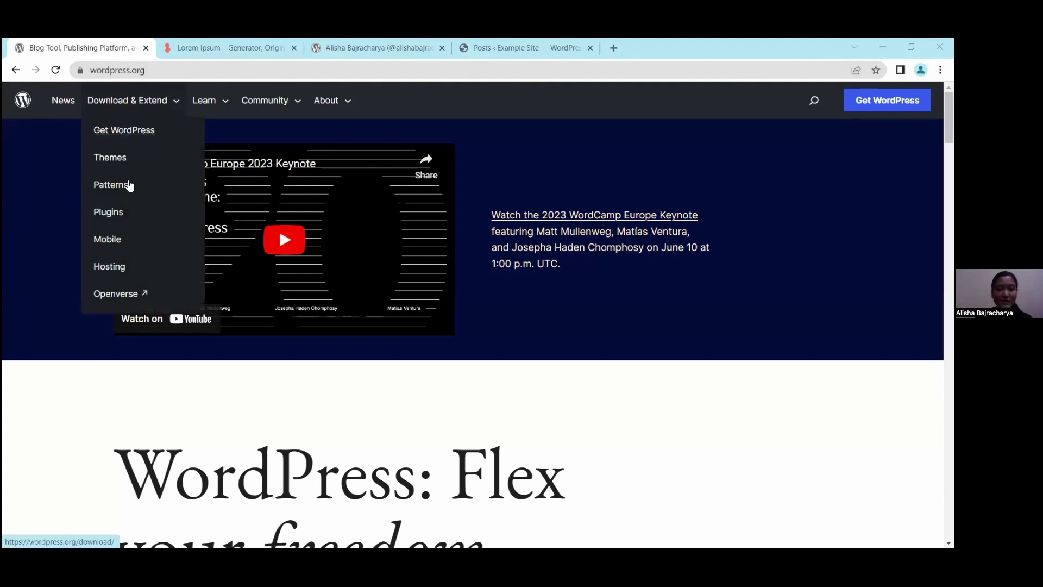
click(128, 185)
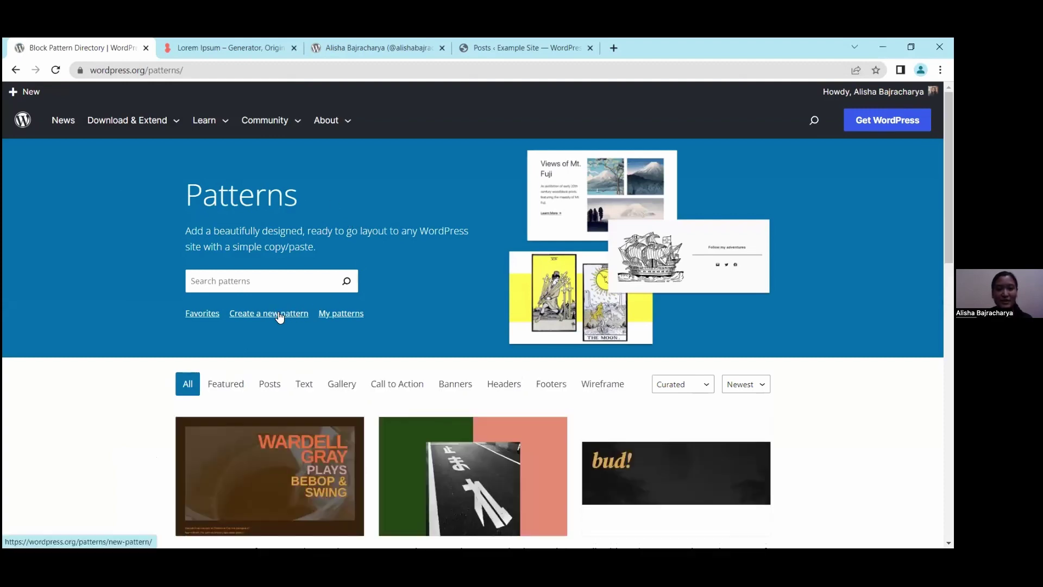
click(279, 312)
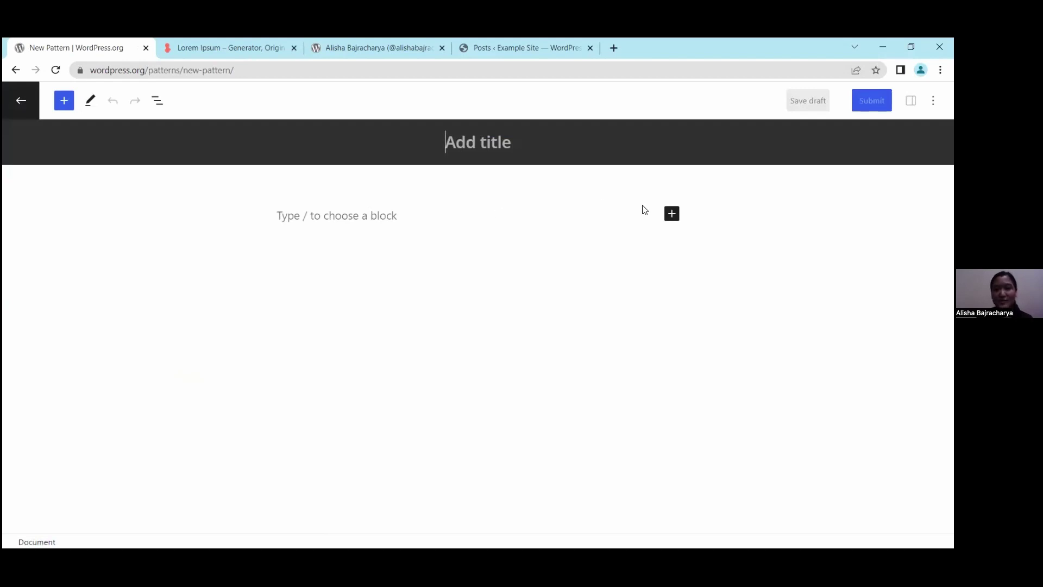
- Insert a Columns block with the 50 / 50 layout into the empty pattern
click(672, 215)
text(colum)
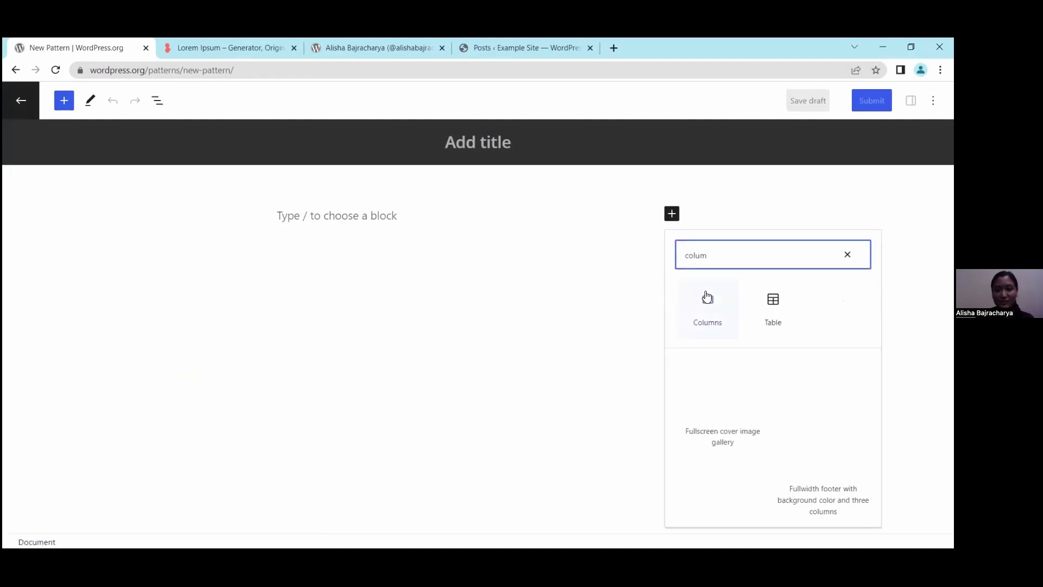
click(707, 297)
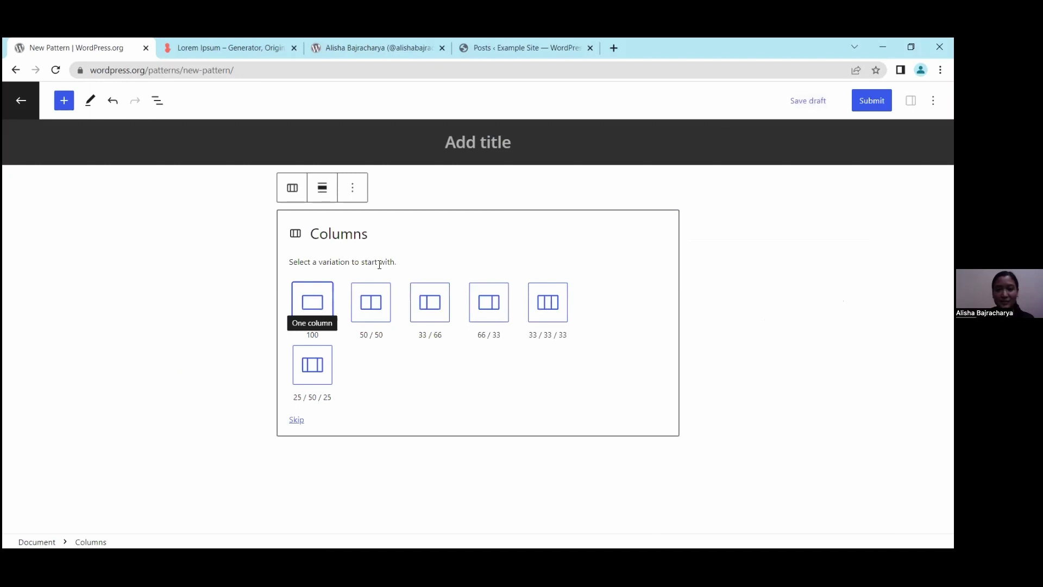
click(371, 303)
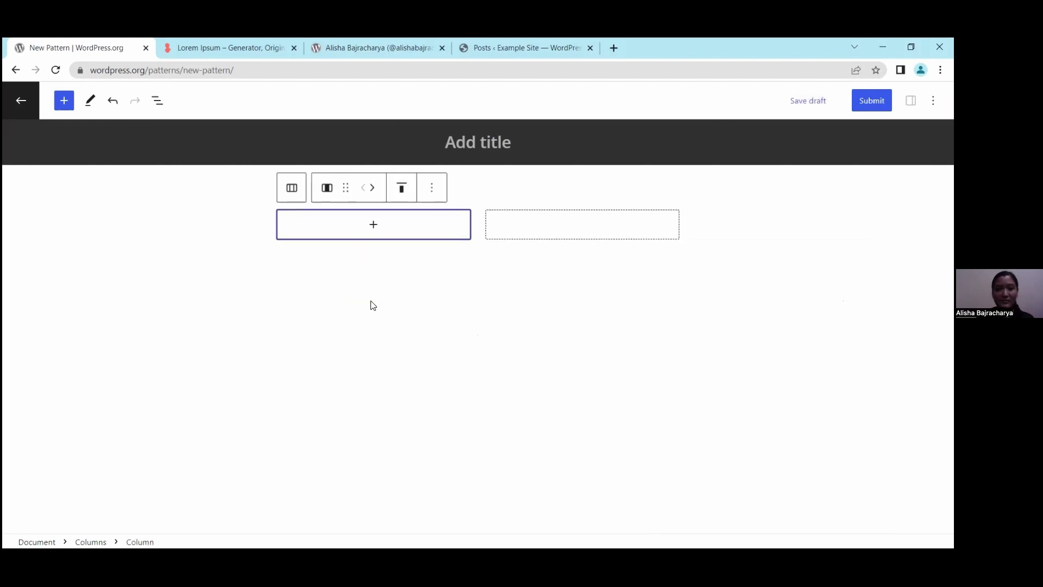
- Add a Row block to the first column and place a heading reading "Beginner" inside it
click(367, 233)
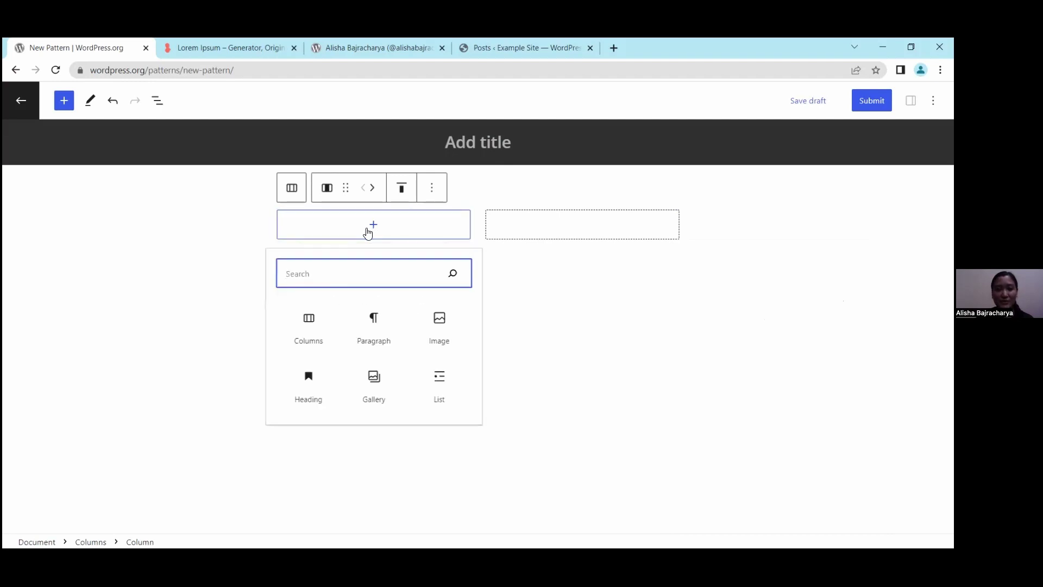
text(row)
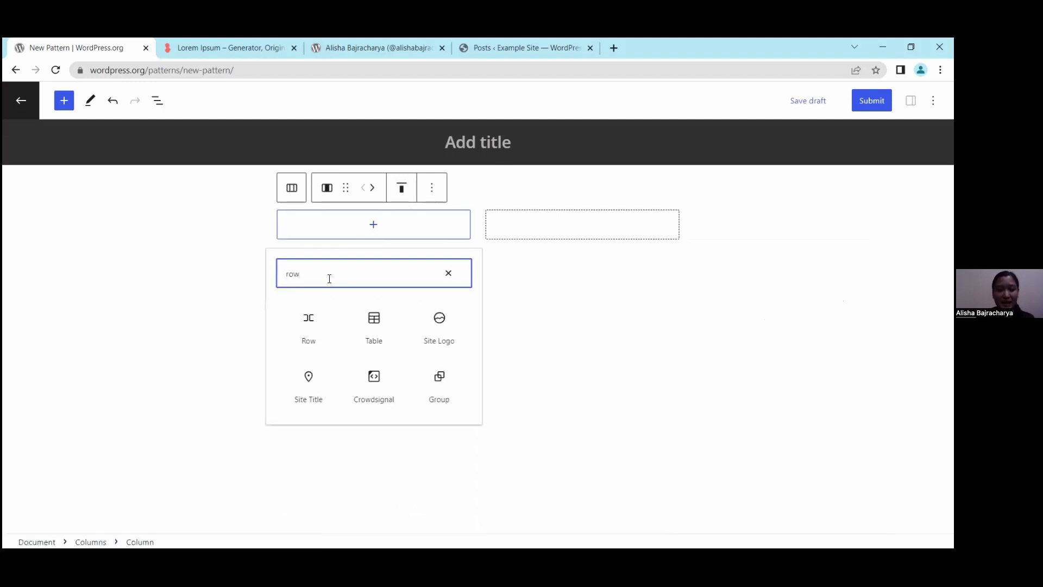
click(311, 315)
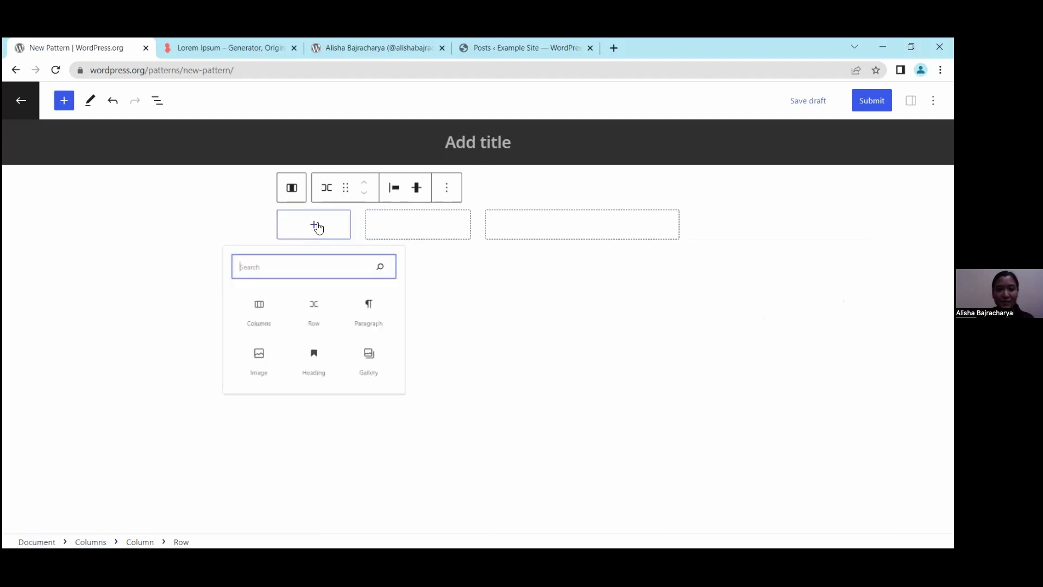
click(317, 226)
text(head)
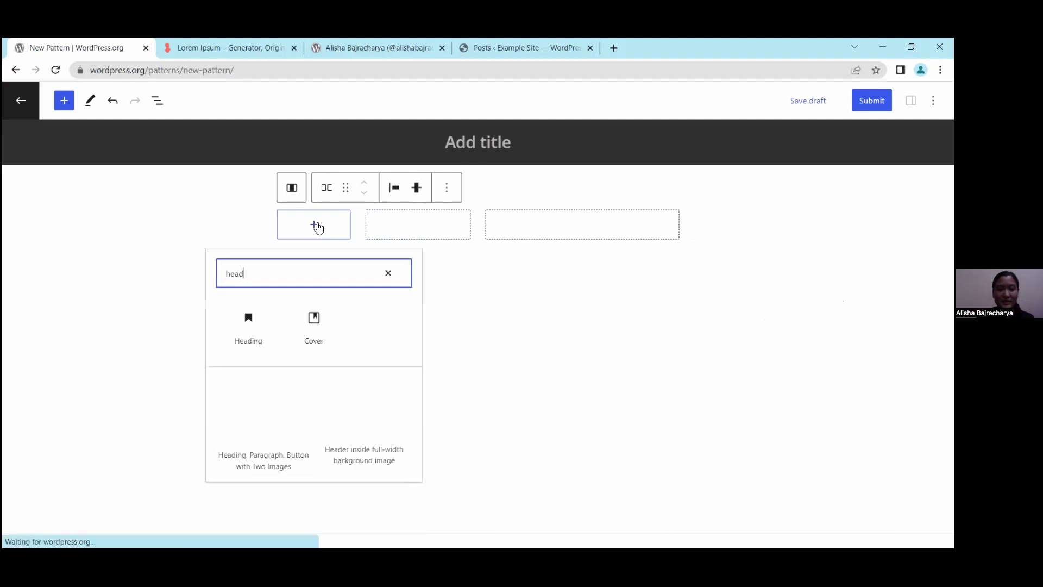
click(252, 322)
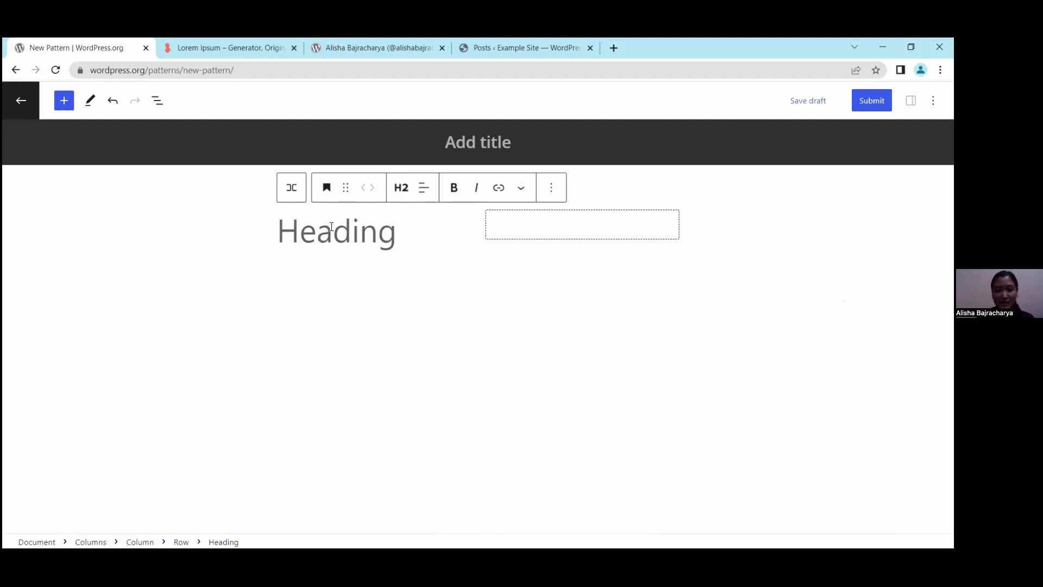
text(Beginner)
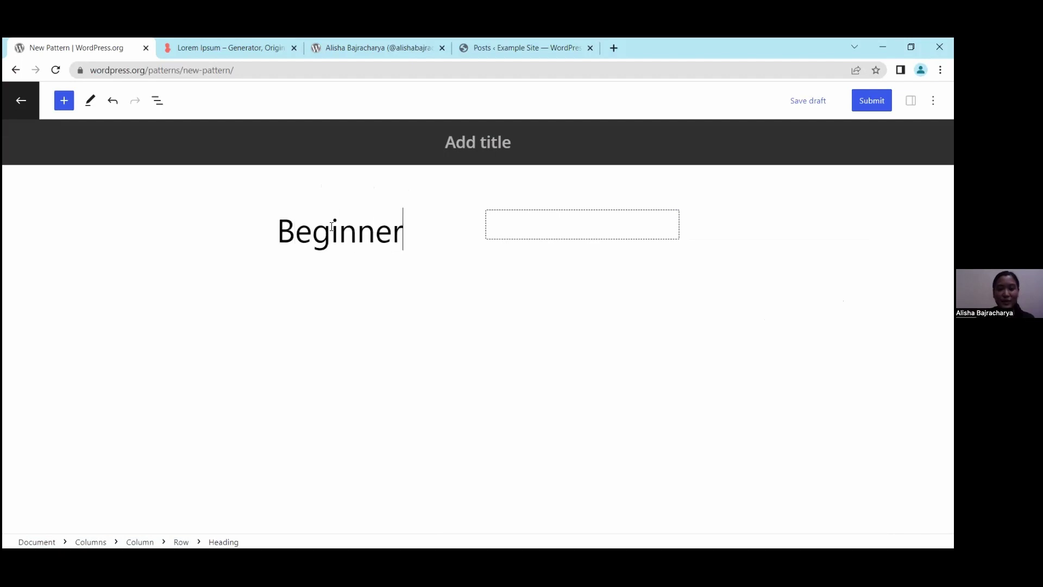
- Add two paragraphs below the heading: "This plan is for beginners." and "$5/mo billed annually"
key(Return)
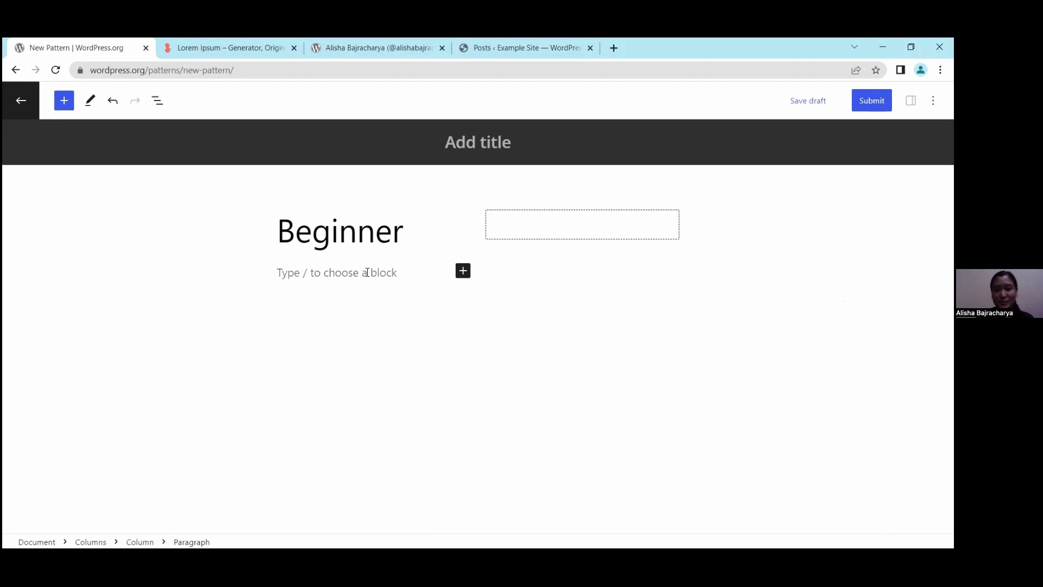
text(This )
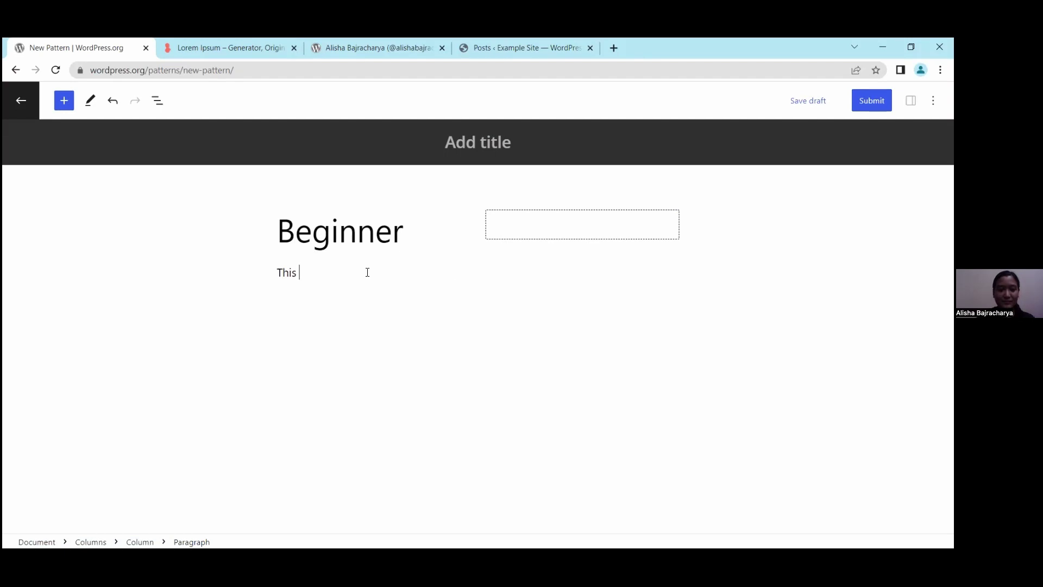
text(plan is for beginners.)
key(Return)
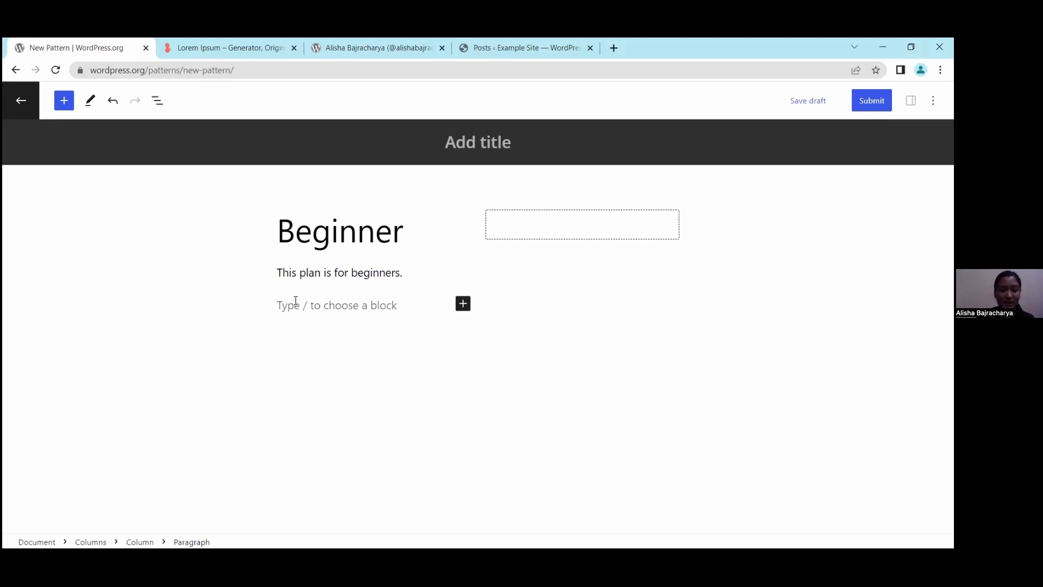
text($5/)
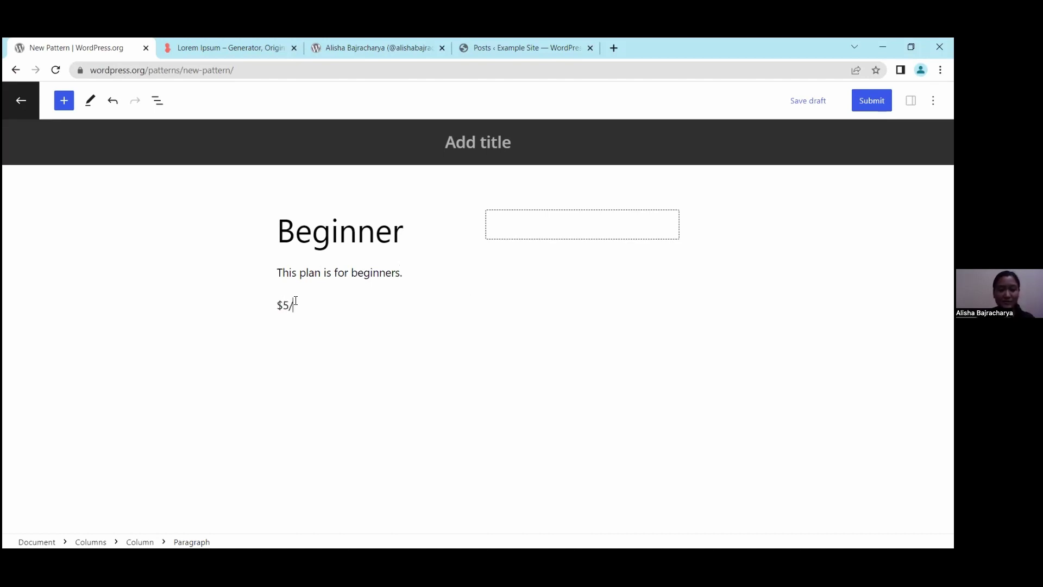
text(mo billed annually)
key(Return)
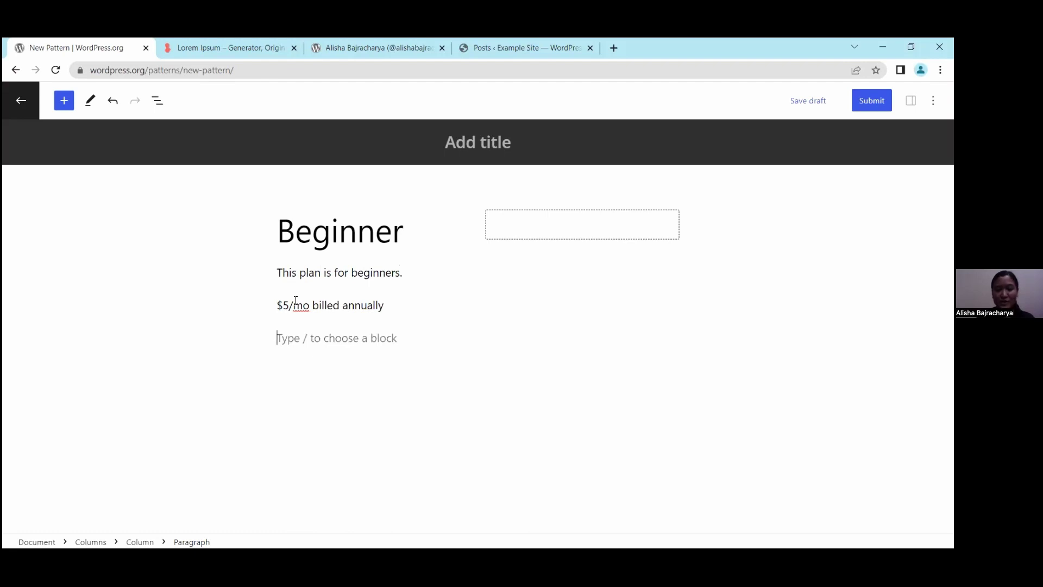
- Insert a List block below the price and fill its first item with "Lorem ipsum dolor sit" copied from the Lorem Ipsum generator page
text(/li)
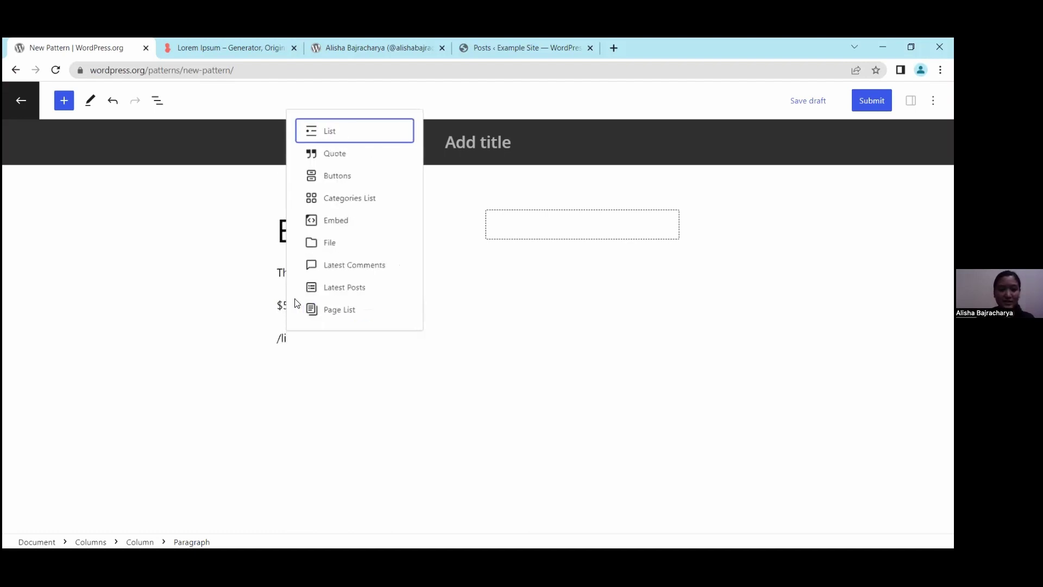
key(Return)
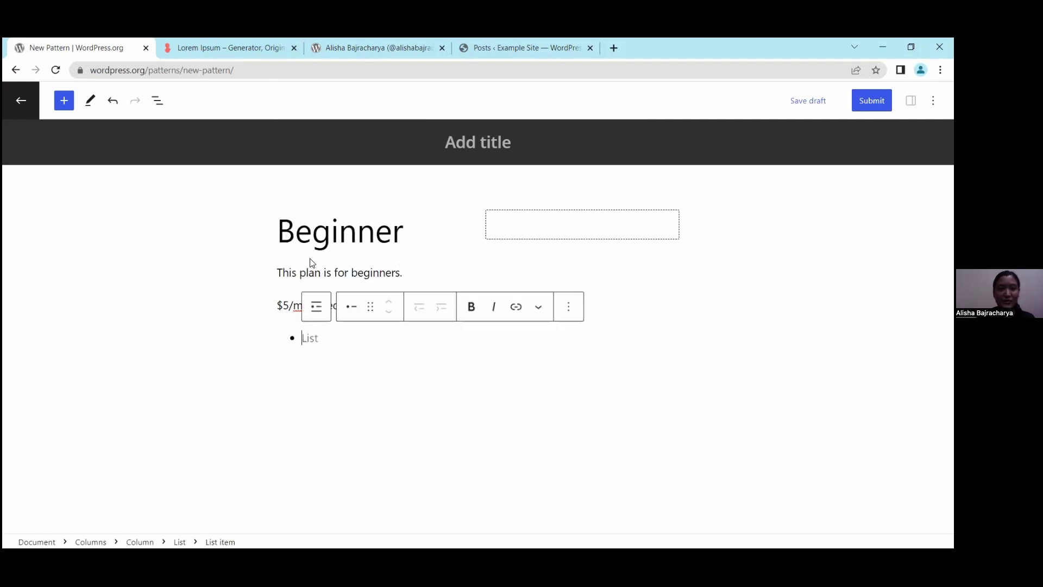
mouse_move(312, 267)
click(225, 48)
drag(140, 387, 322, 379)
key(ctrl+c)
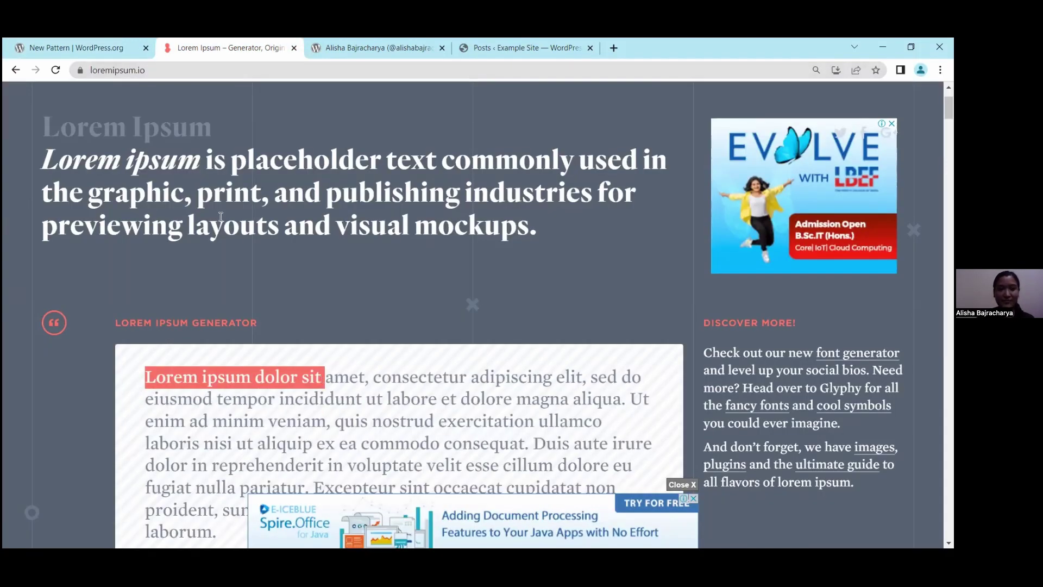
click(133, 43)
key(ctrl+v)
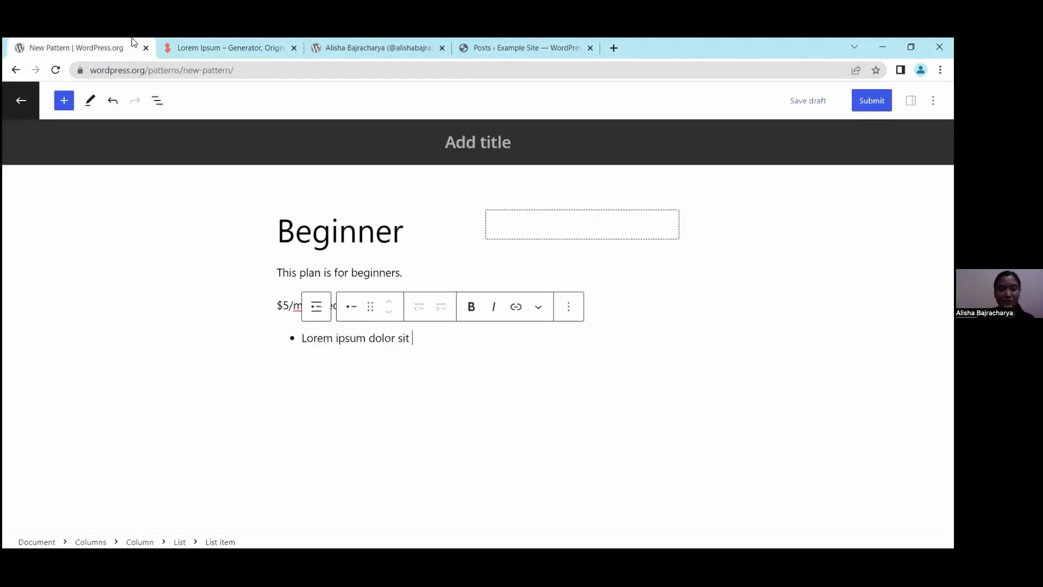
- Add three more "Lorem ipsum dolor sit" items to the list and start a new block below it
key(Return)
key(ctrl+v)
key(Return)
key(ctrl+v)
key(Return)
key(ctrl+v)
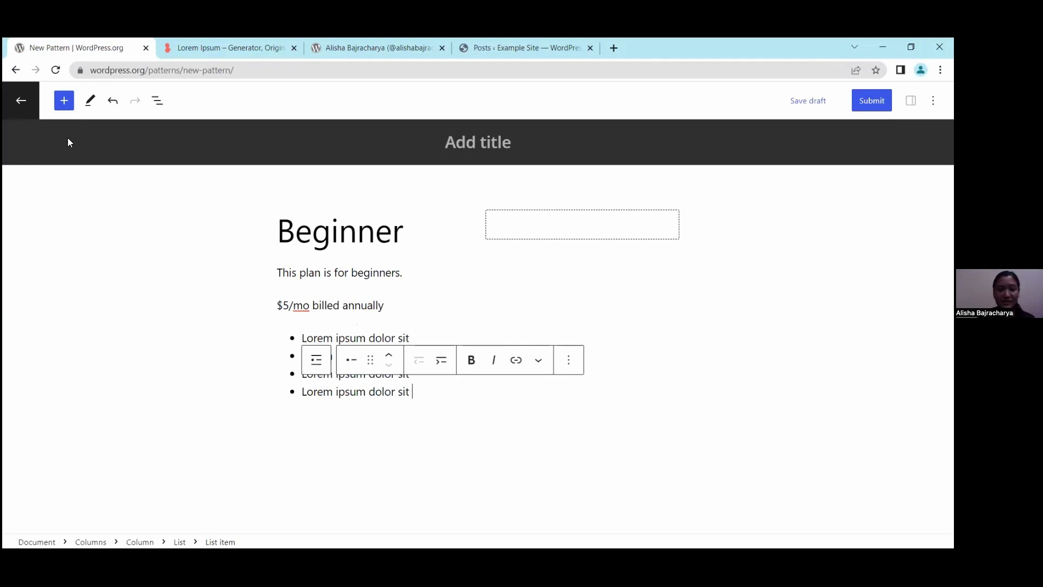
key(Return)
key(Return)
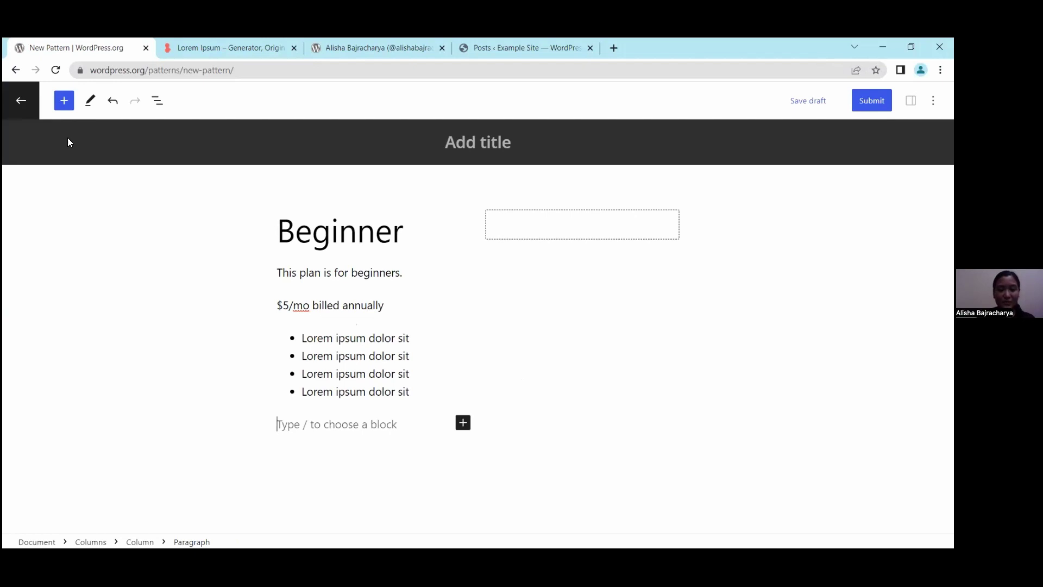
- Insert a Buttons block below the list with a button labelled "Get this Plan!"
text(/bu)
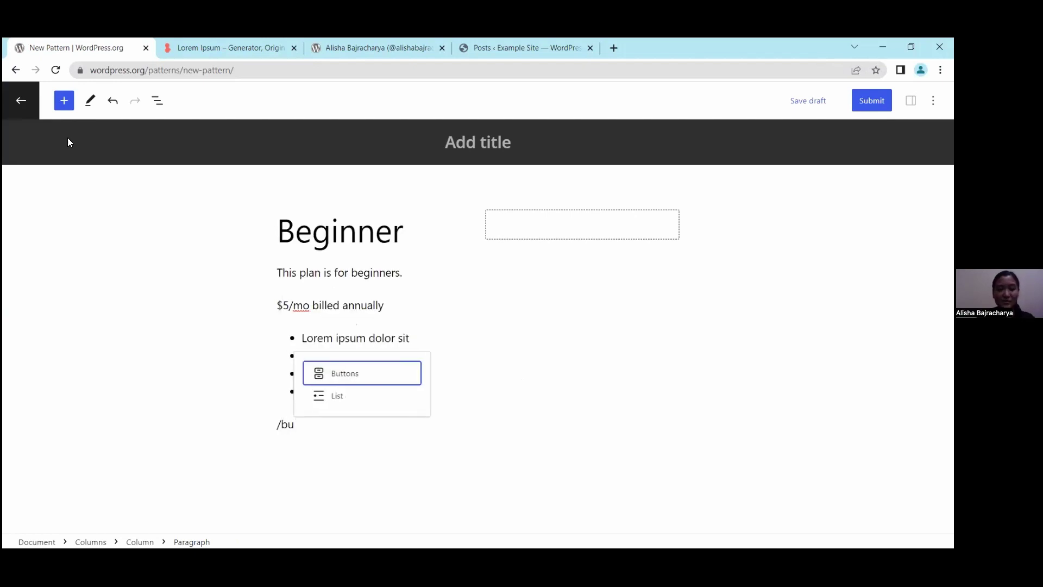
click(338, 373)
text(Get )
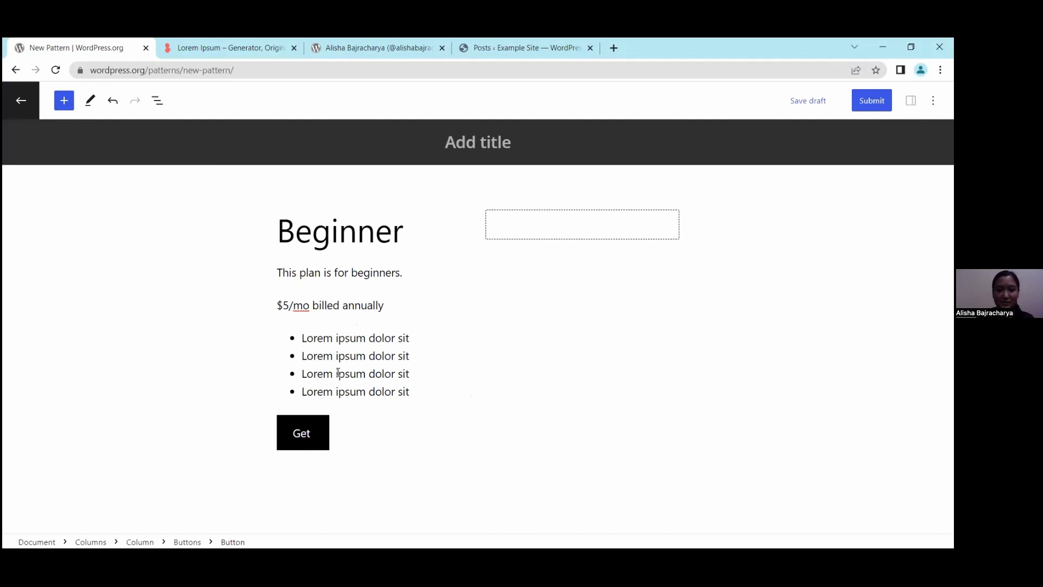
text(this Plan!)
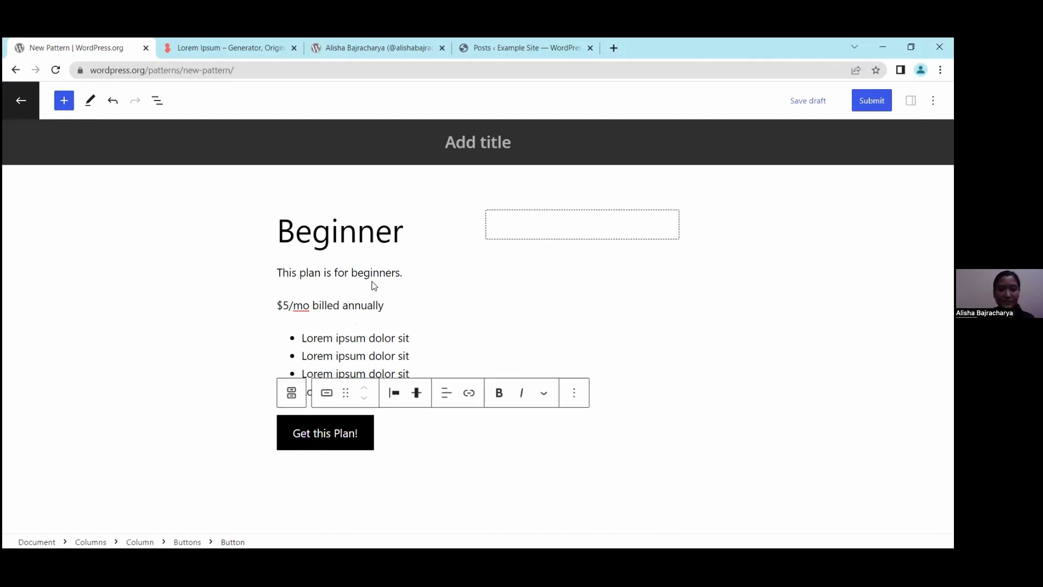
- Make the whole "Beginner" heading text bold
click(348, 240)
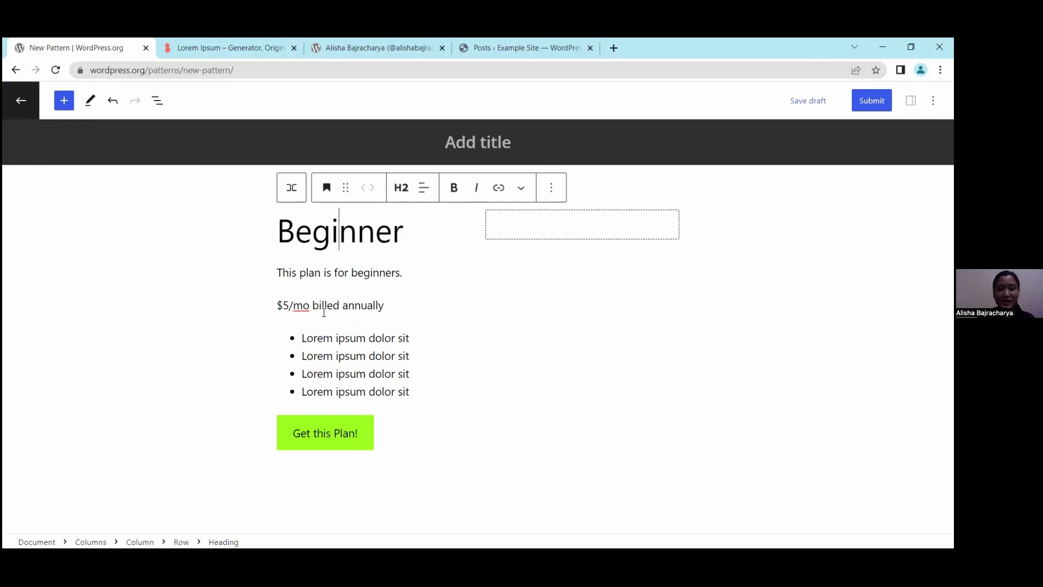
key(End)
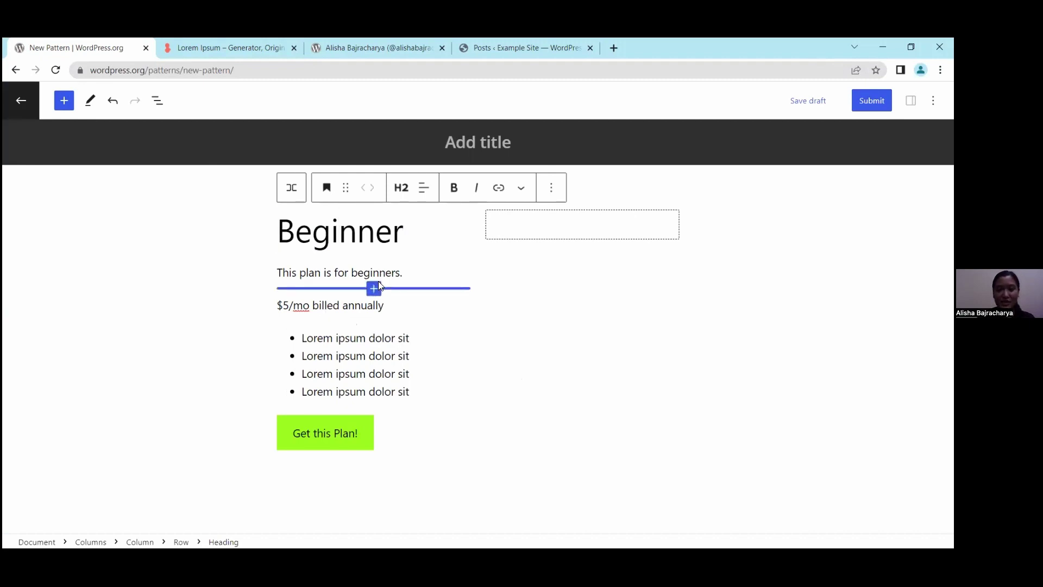
key(shift+Home)
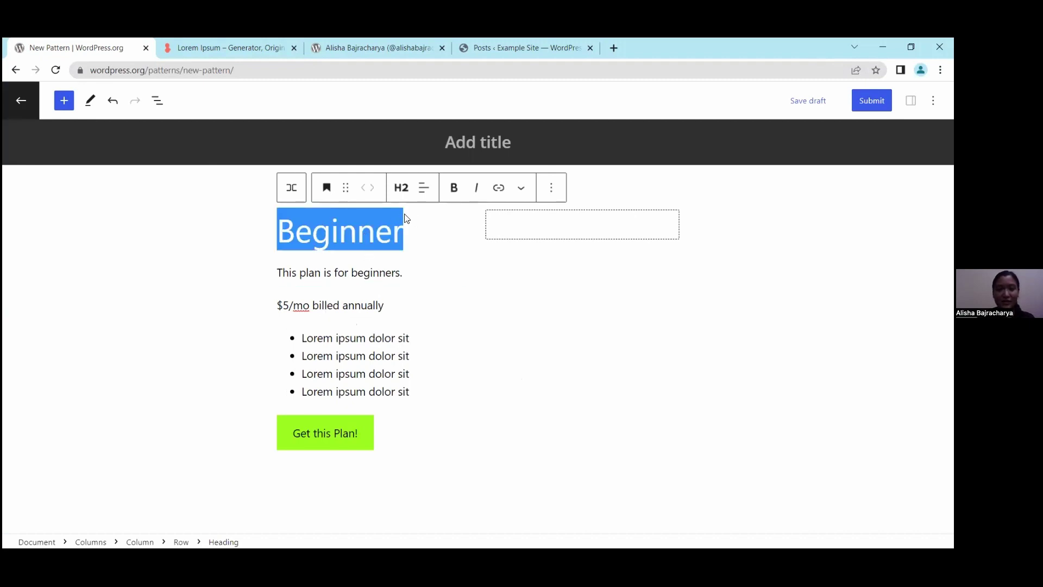
click(454, 189)
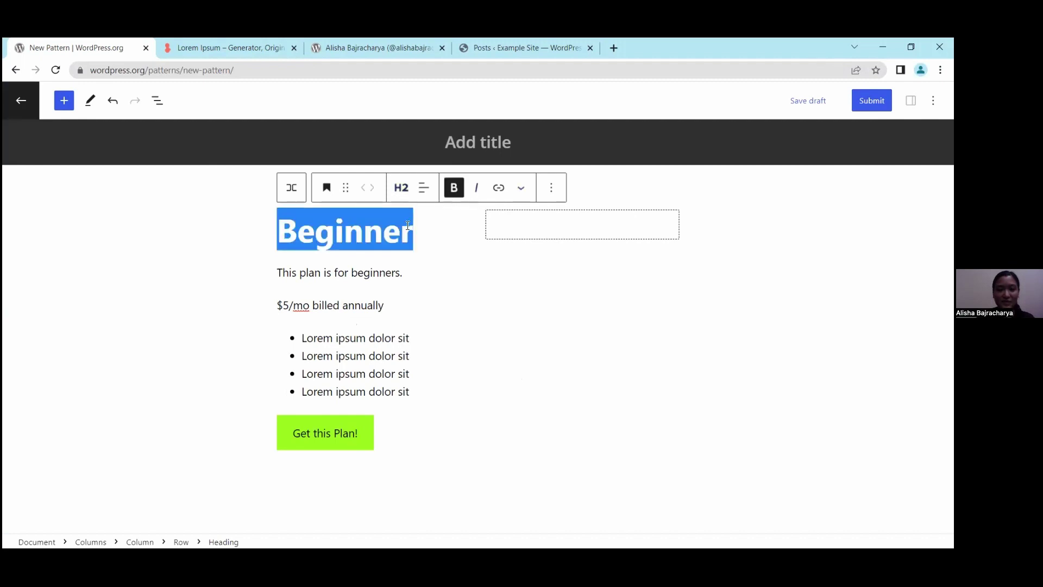
- Italicize the plan description paragraph and the "$5/mo billed annually" paragraph
click(396, 269)
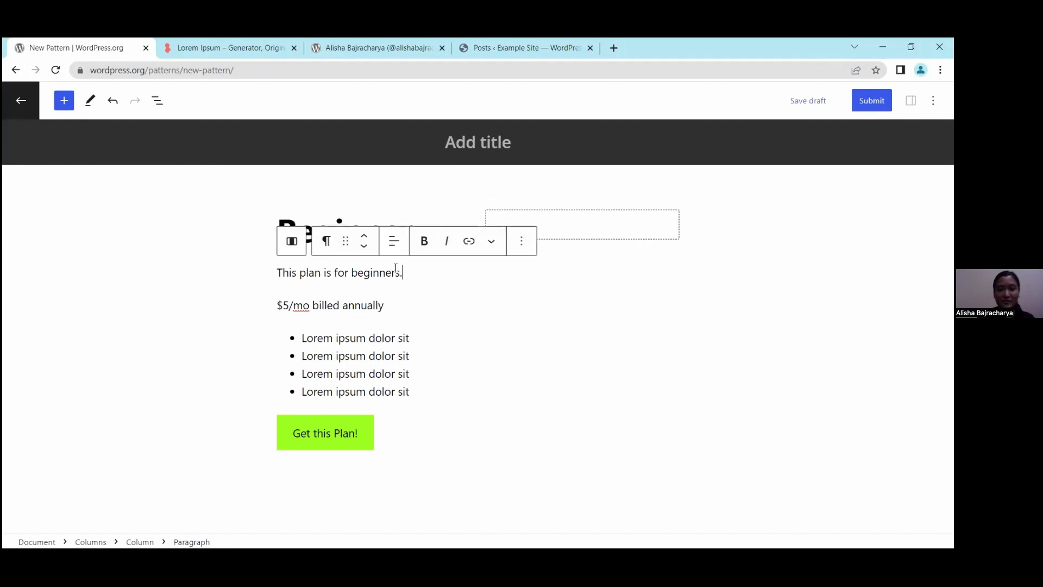
triple_click(395, 269)
key(ctrl+i)
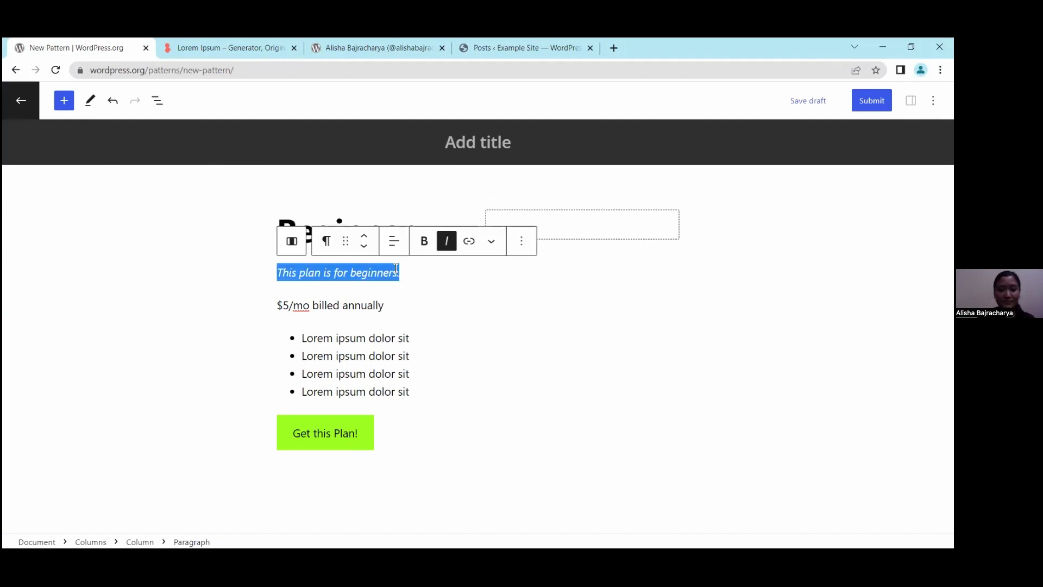
click(391, 307)
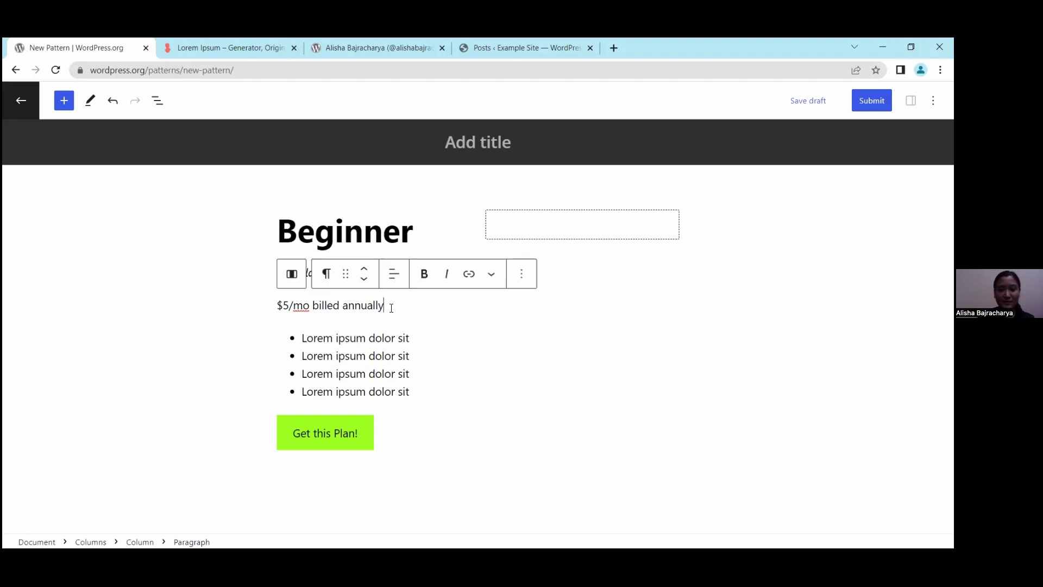
triple_click(391, 308)
click(449, 275)
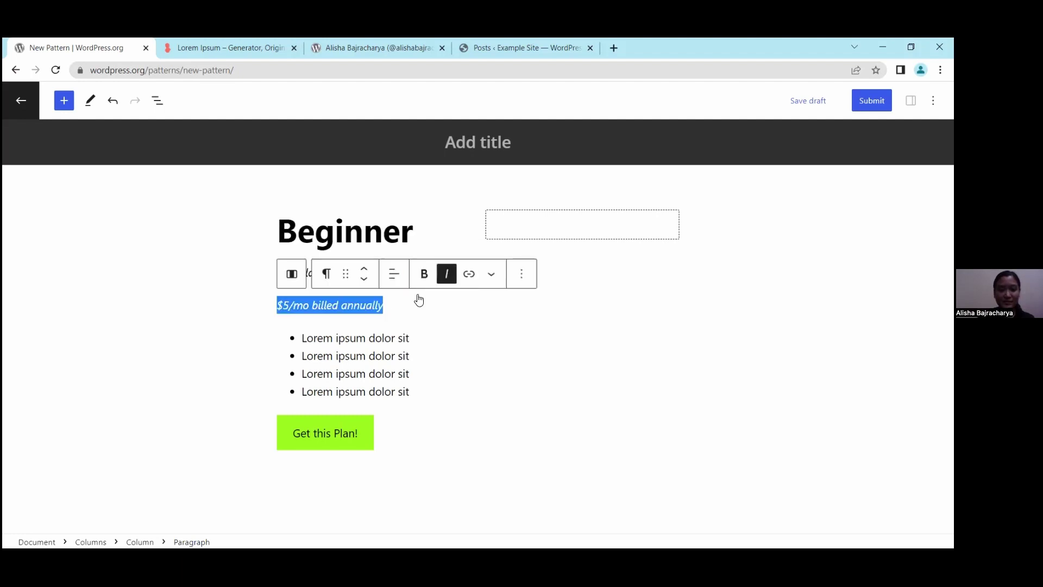
click(346, 328)
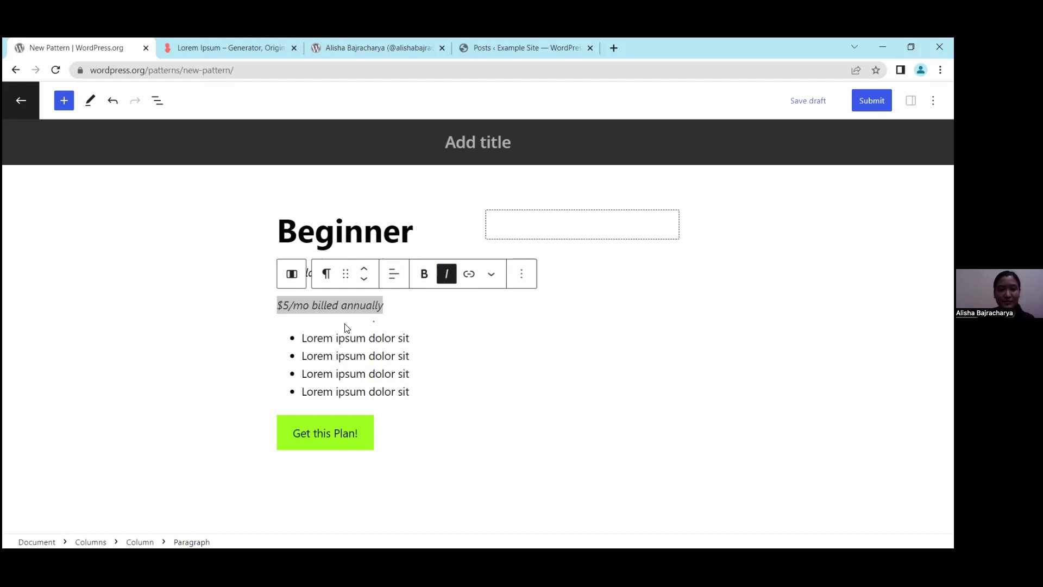
- Give the whole Beginner plan column a Pale pink solid background and set its padding to 2
double_click(317, 230)
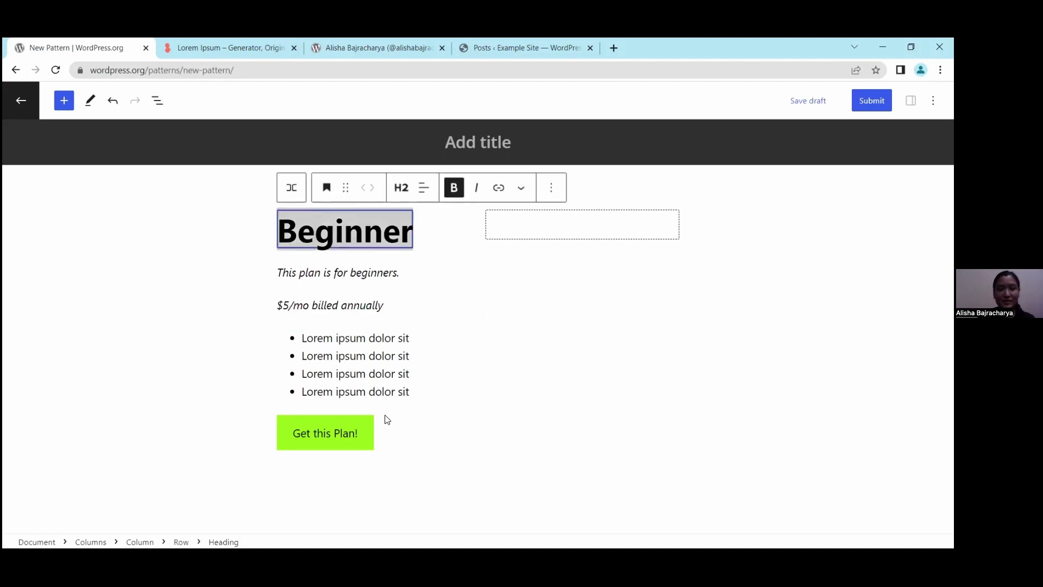
click(292, 188)
click(292, 189)
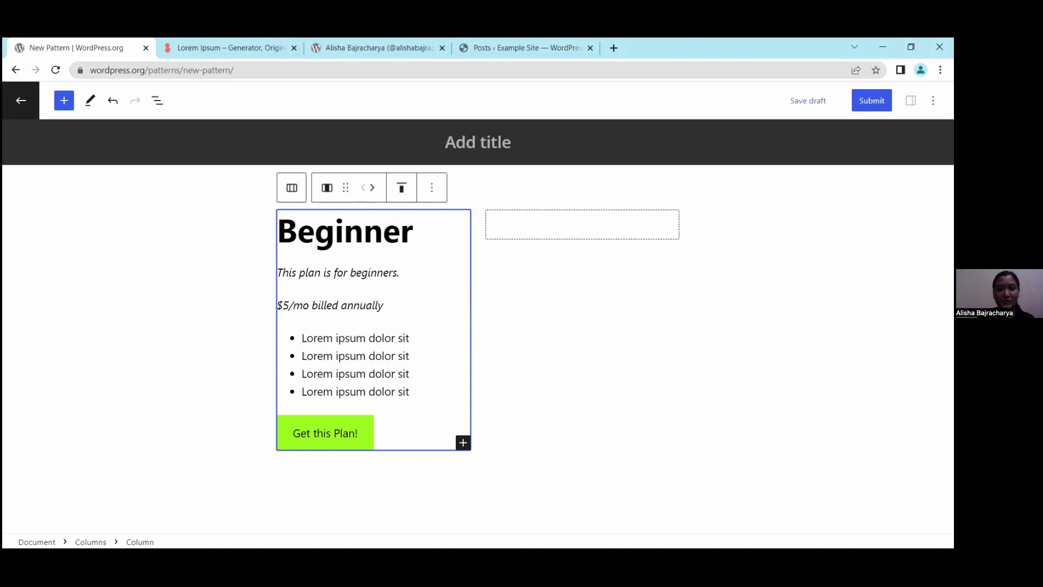
key(ctrl+shift+comma)
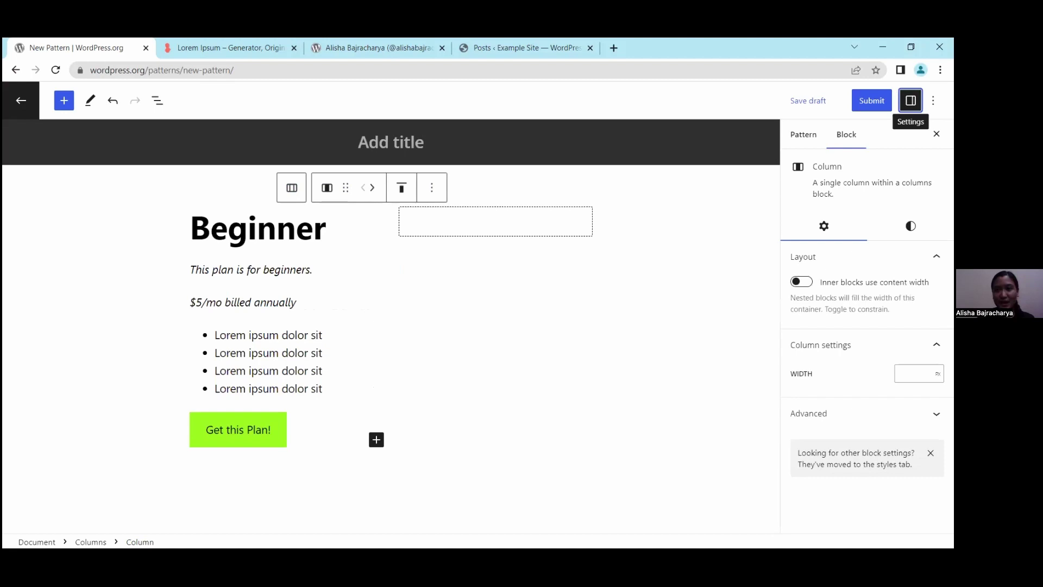
click(910, 226)
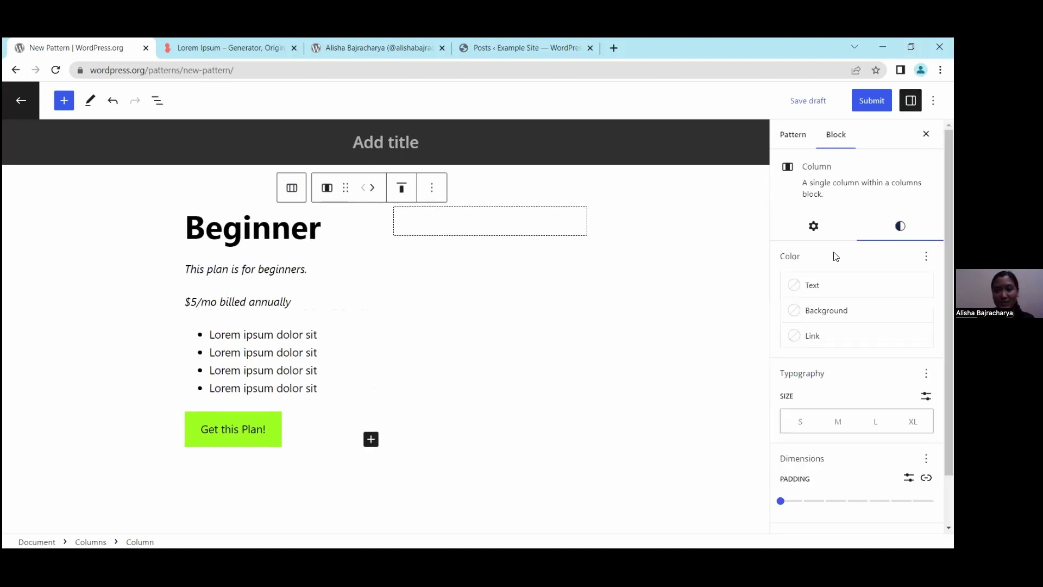
click(825, 316)
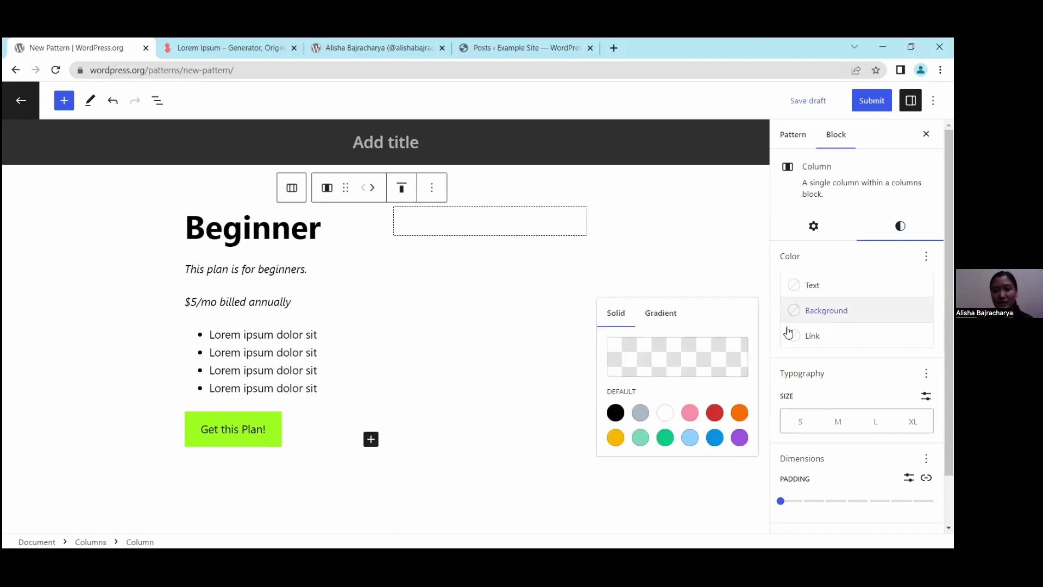
click(695, 416)
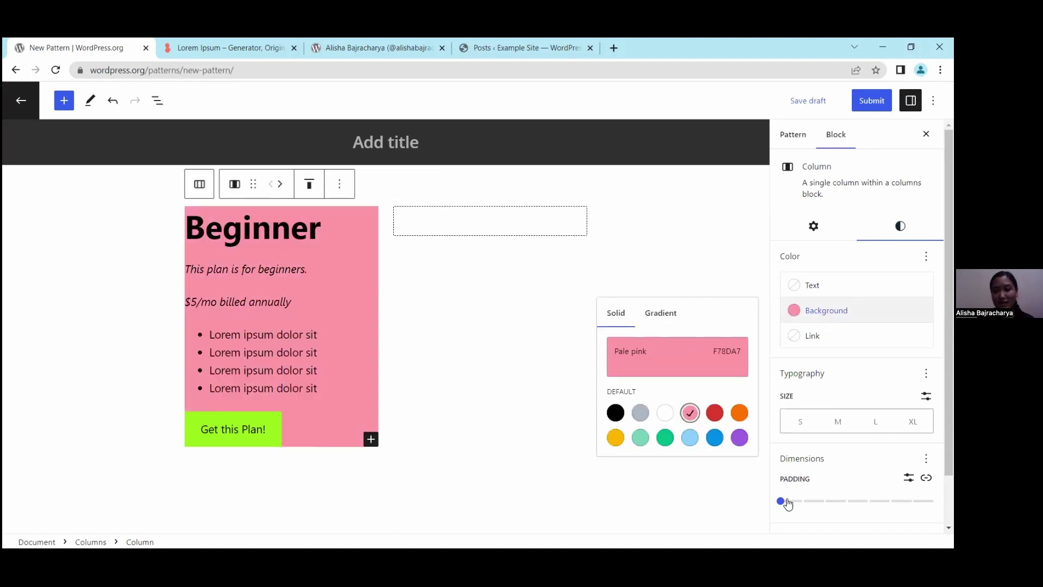
click(822, 501)
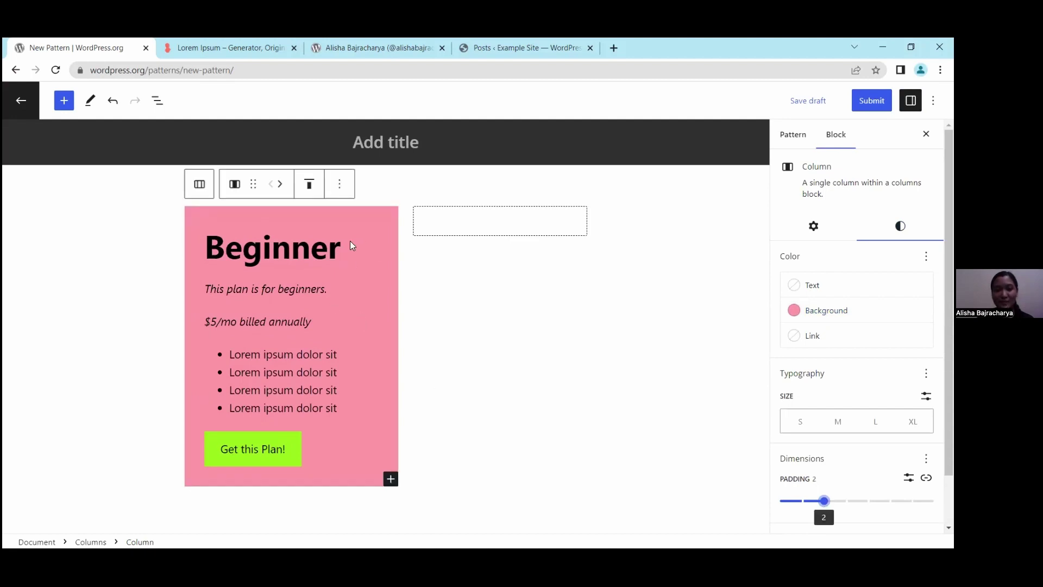
- Duplicate the pink Beginner plan column within the Columns block
click(360, 281)
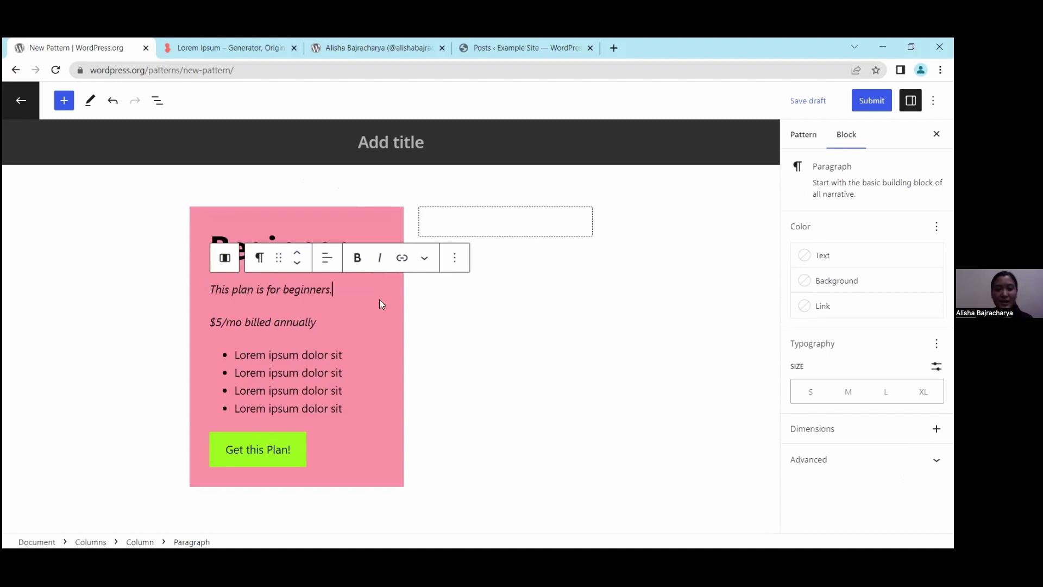
click(372, 220)
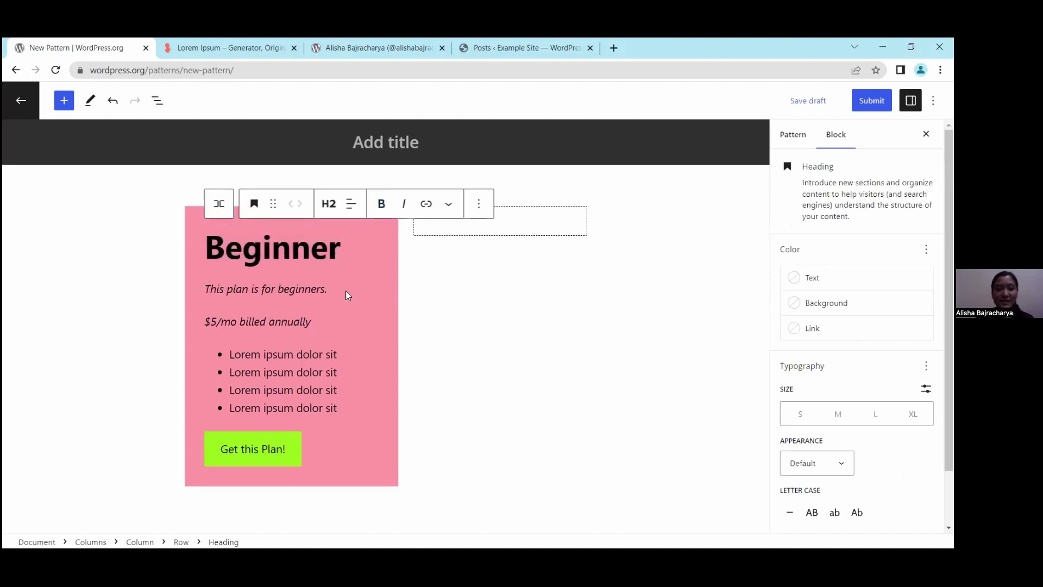
click(155, 100)
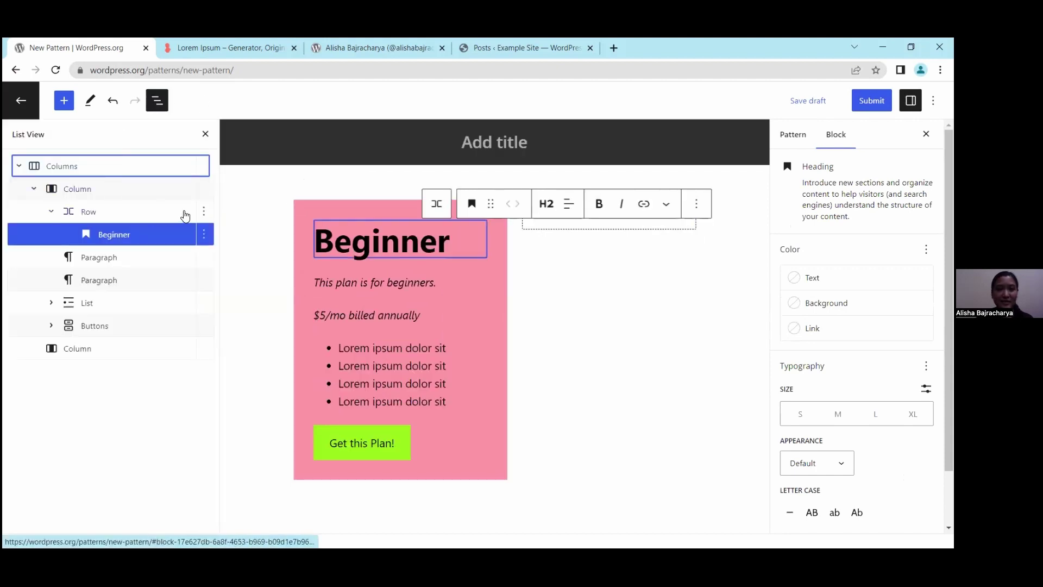
click(179, 189)
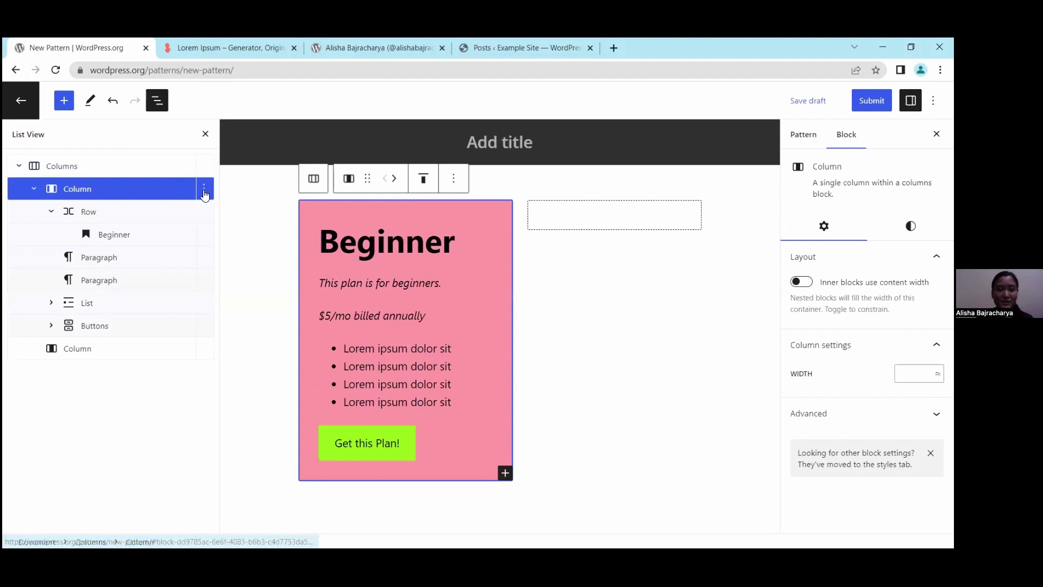
click(204, 190)
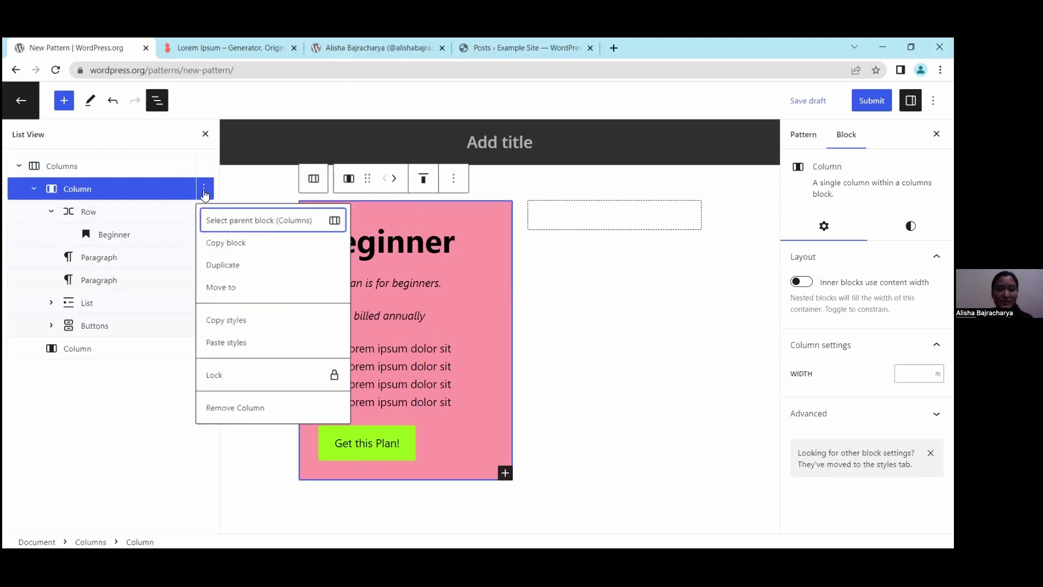
click(227, 264)
- Remove the empty third column so only the two plan columns remain, and close the block list
click(204, 371)
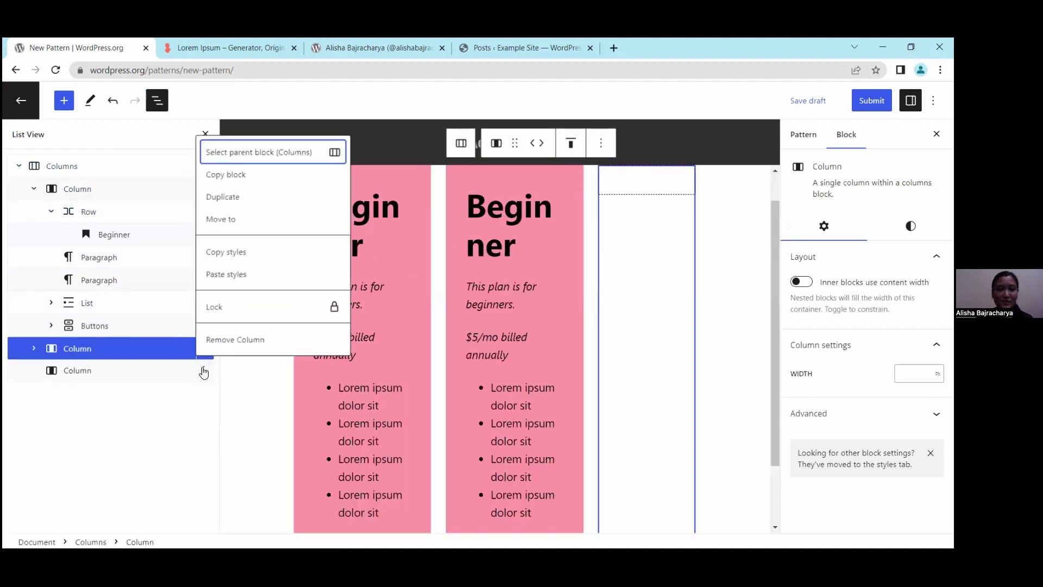
click(253, 333)
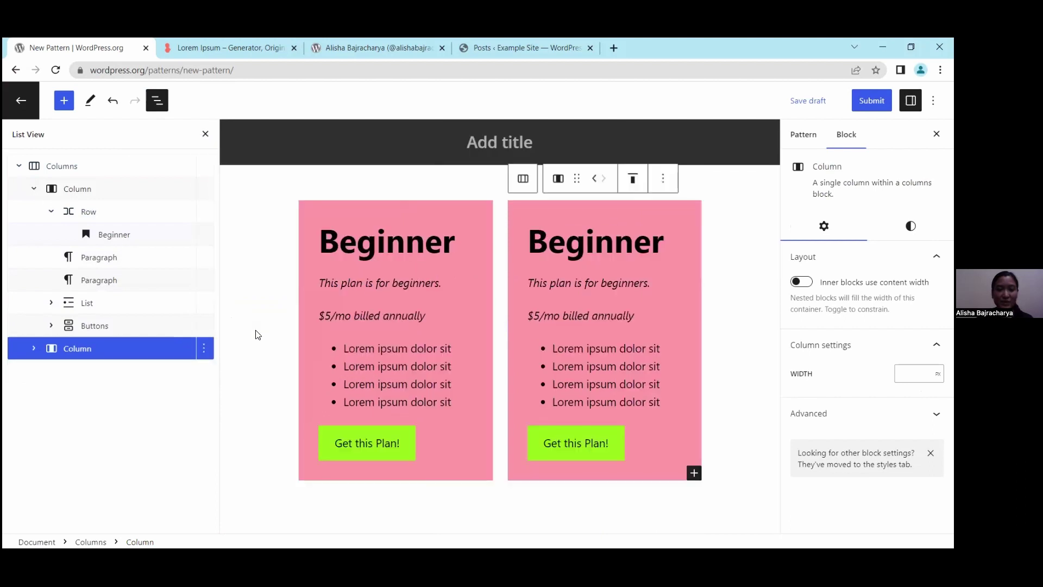
click(205, 135)
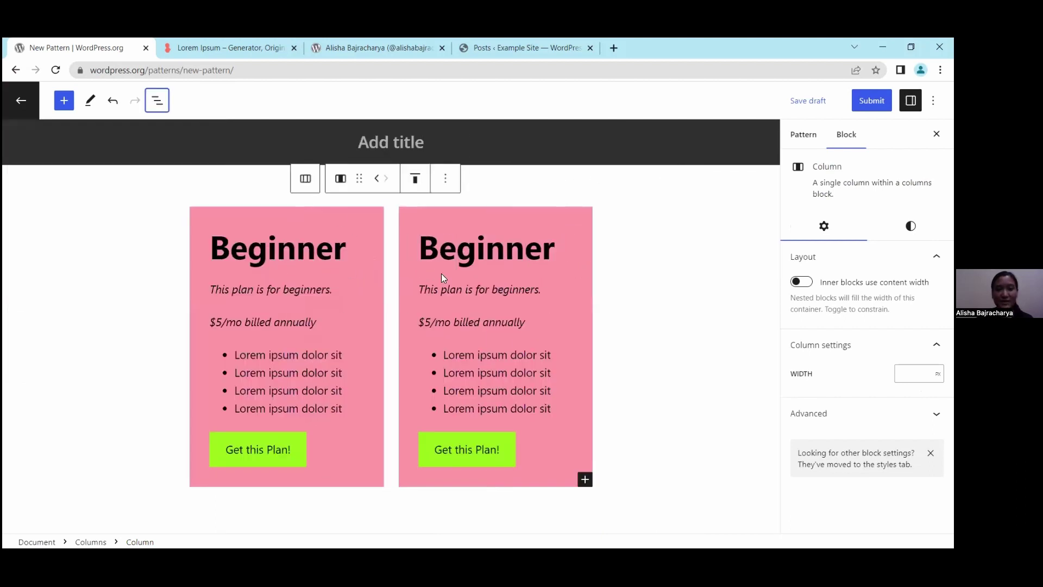
- Replace the second column's heading with "Expert" and make it bold
double_click(445, 255)
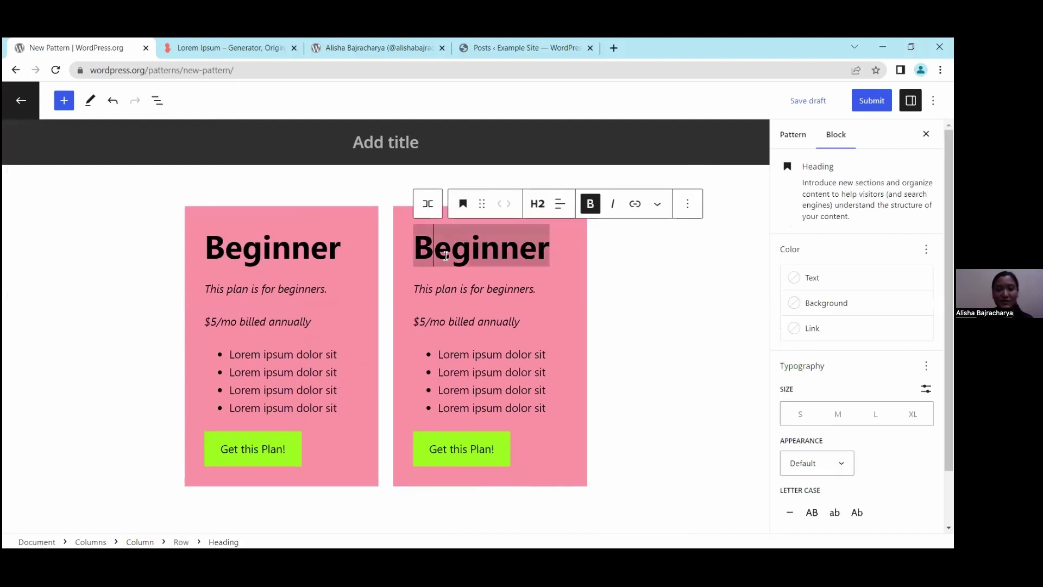
key(BackSpace)
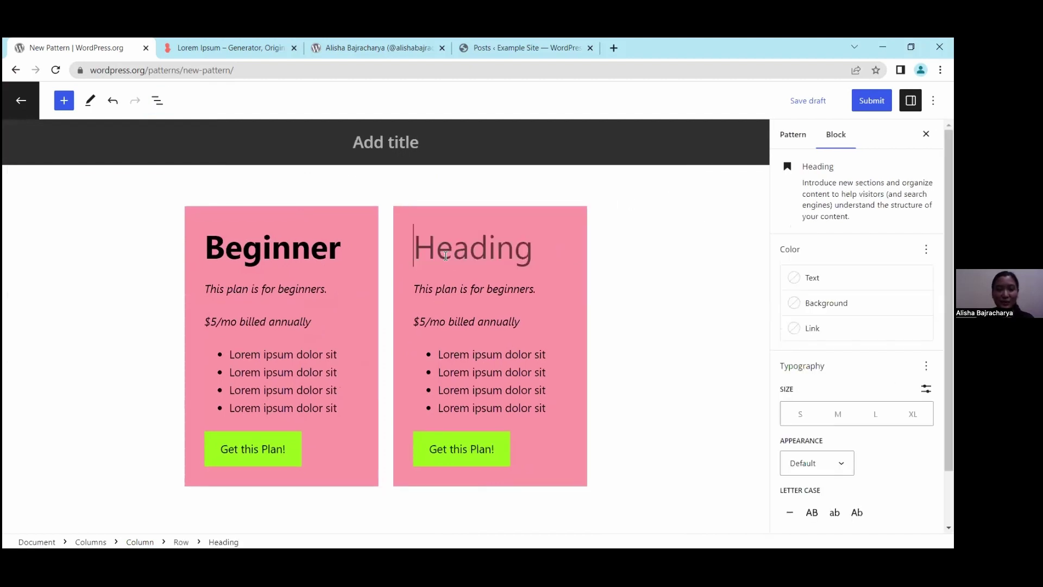
text(Expert)
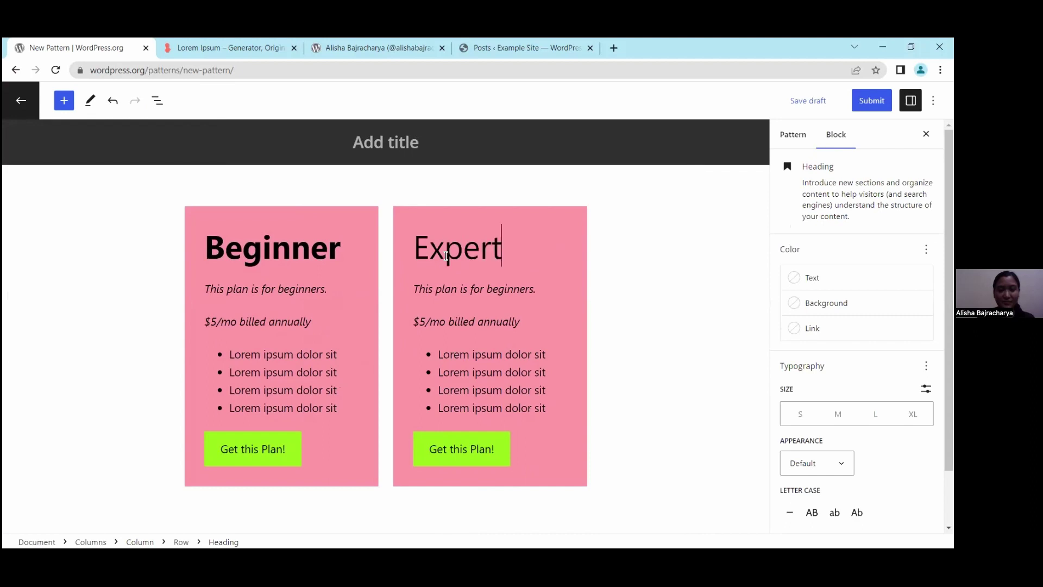
double_click(446, 255)
key(ctrl+b)
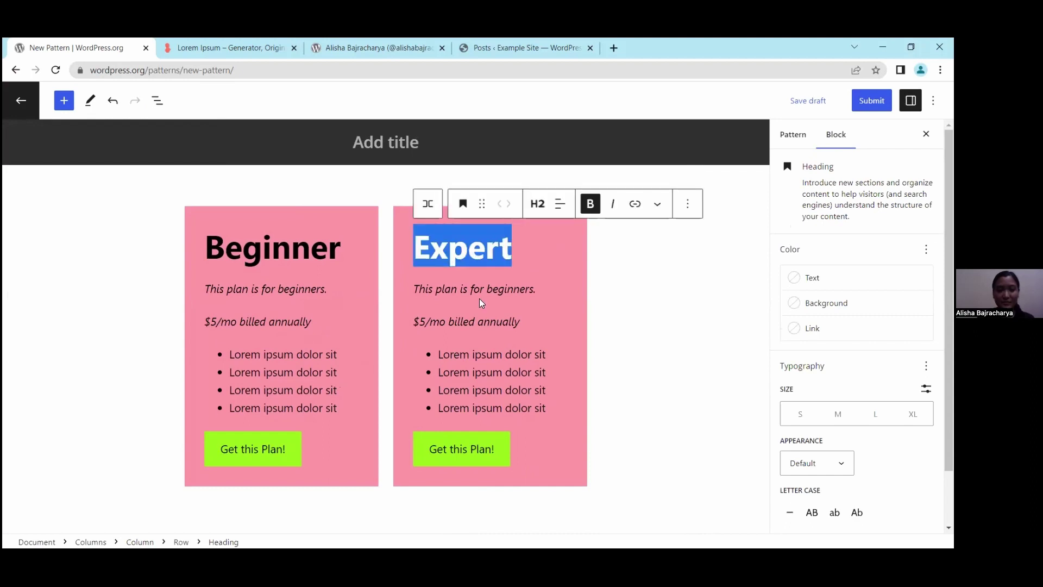
- Change the second column's description to "This plan is for expert." and its price to "$15/mo billed annually"
click(508, 414)
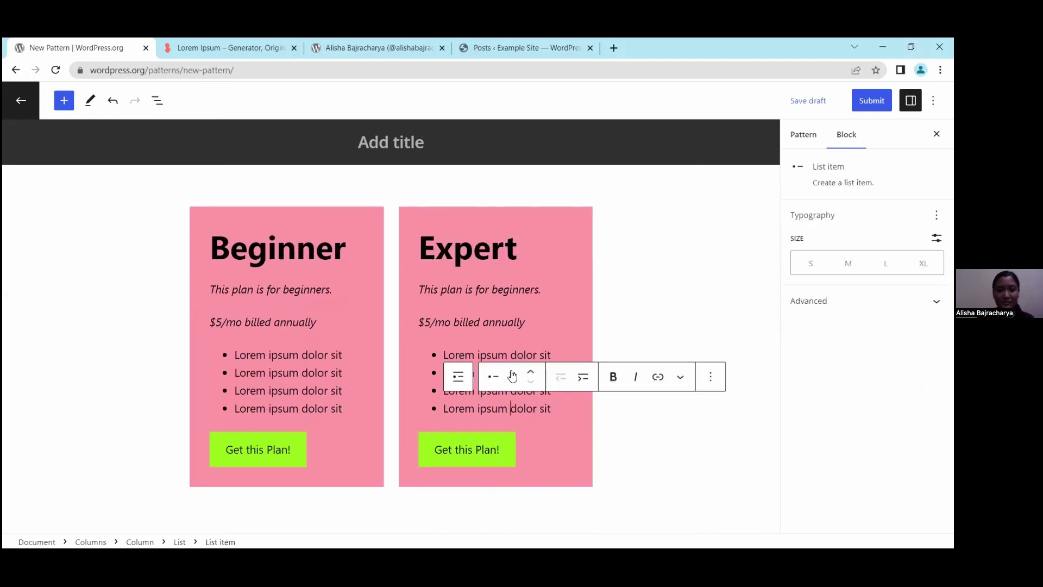
double_click(505, 291)
text(expert)
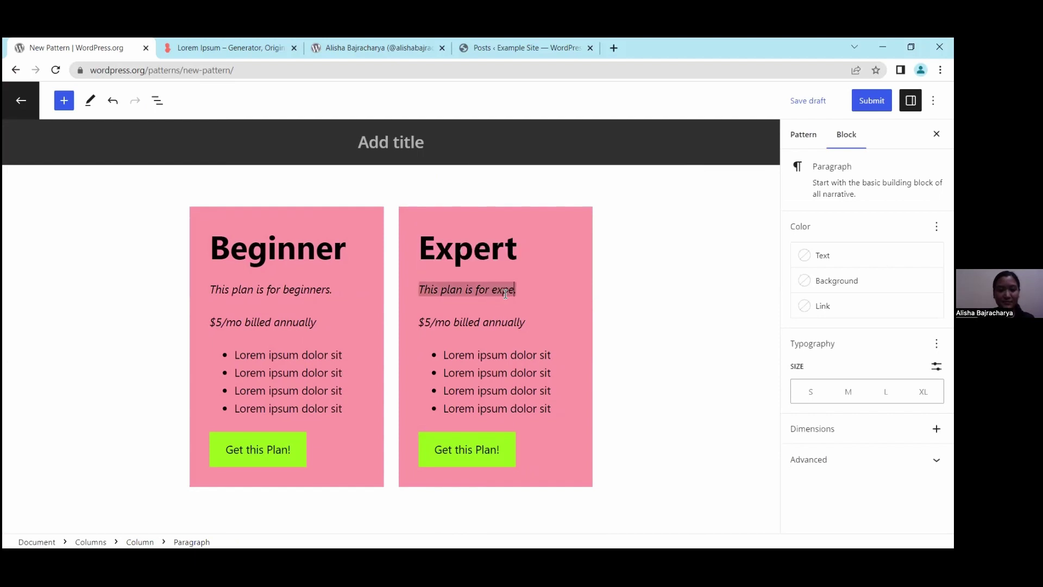
click(425, 322)
text(1)
- Set the background of the whole Expert plan column to the solid colour Pale cyan blue
click(426, 231)
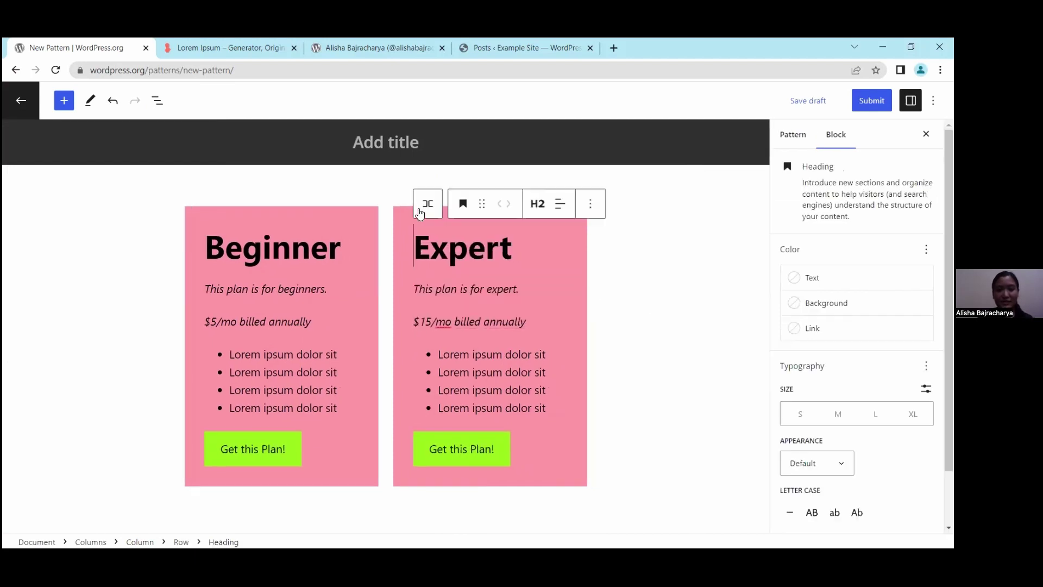
click(427, 206)
click(426, 205)
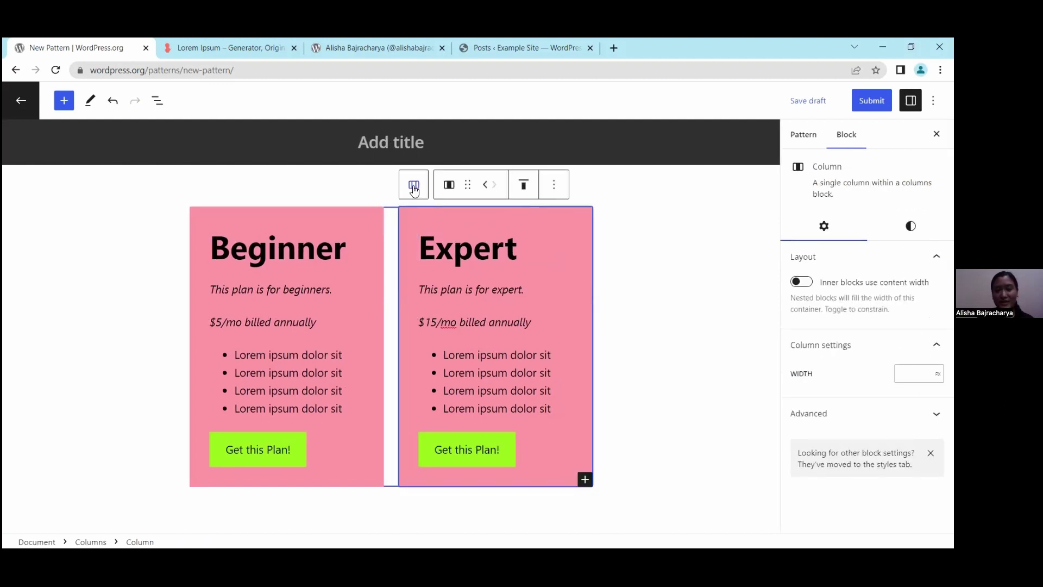
click(910, 225)
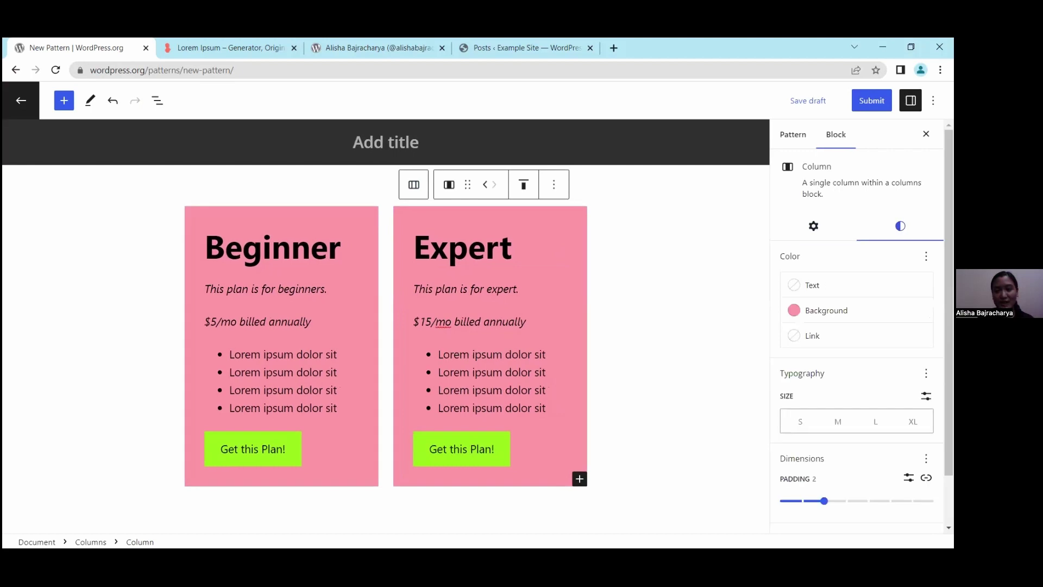
click(811, 318)
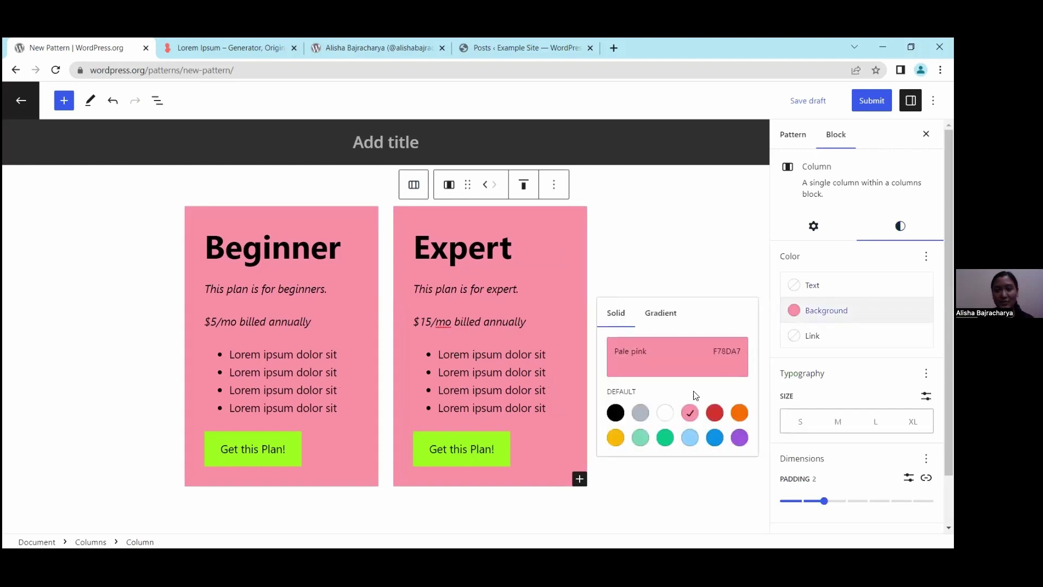
click(689, 436)
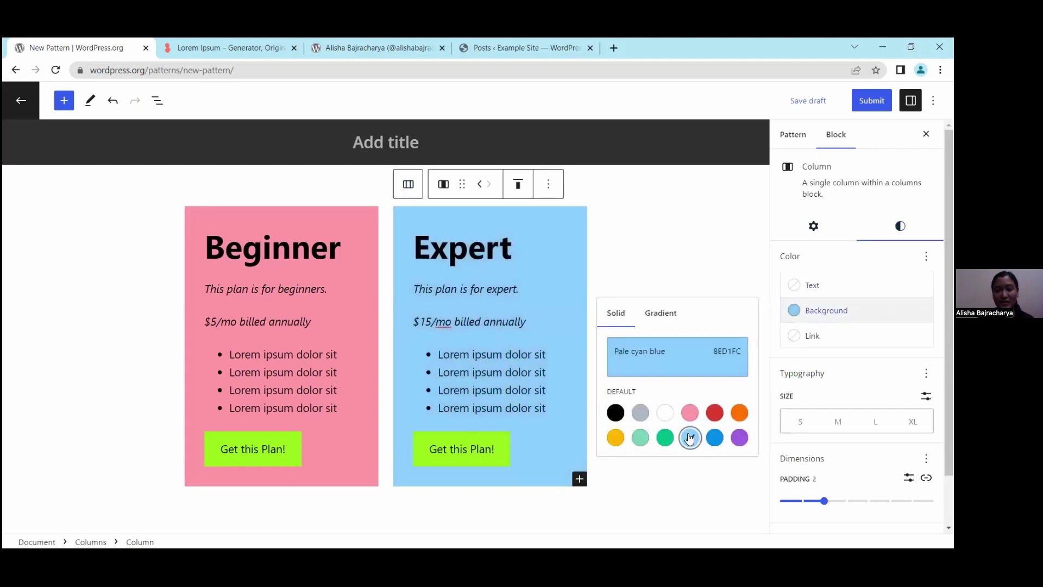
click(542, 339)
click(456, 340)
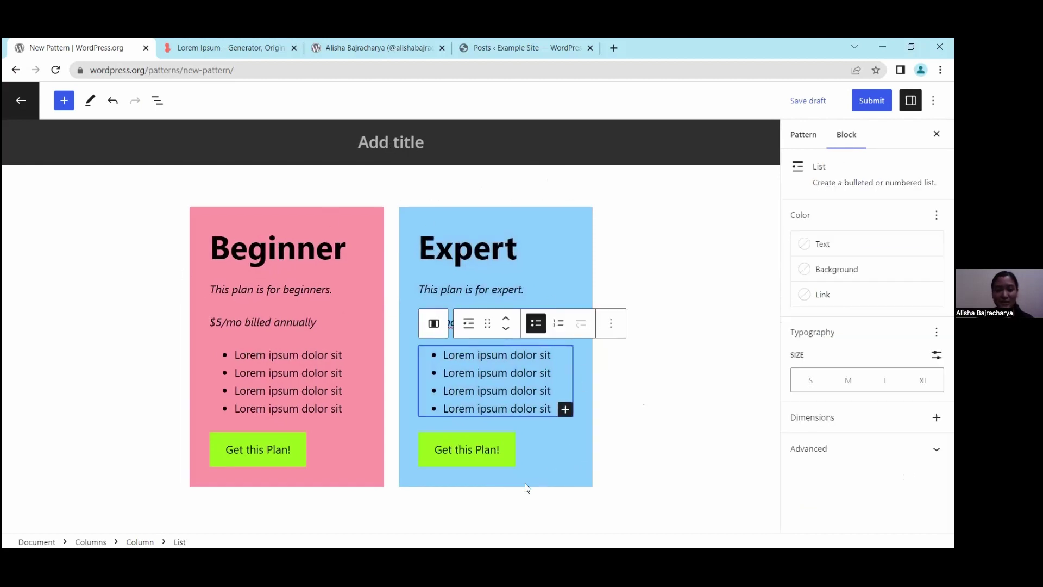
click(613, 419)
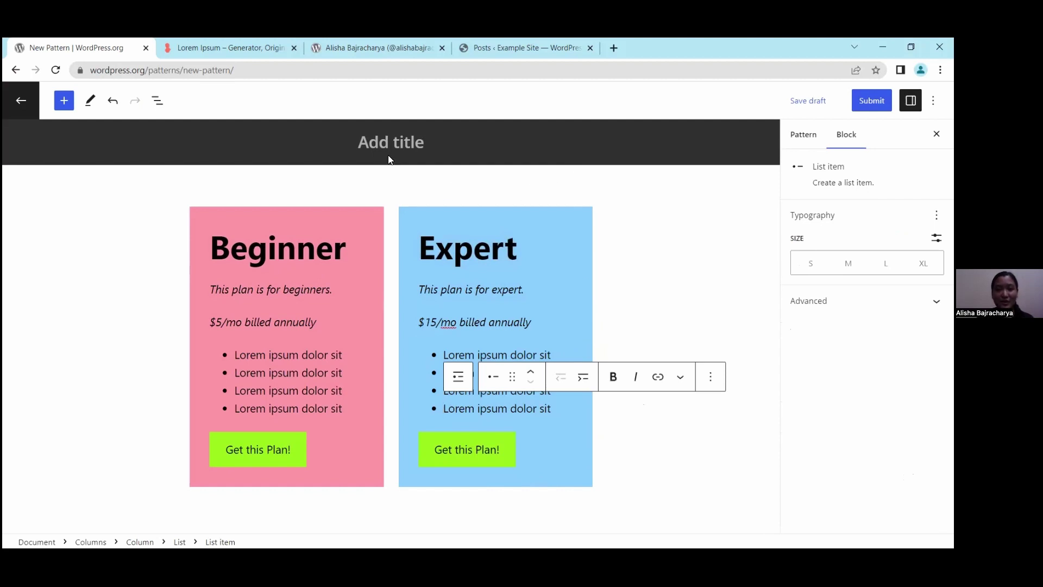
- Title the pattern "A Pricing Plan Pattern with Headings, Paragraphs, Lists, and Buttons."
click(363, 138)
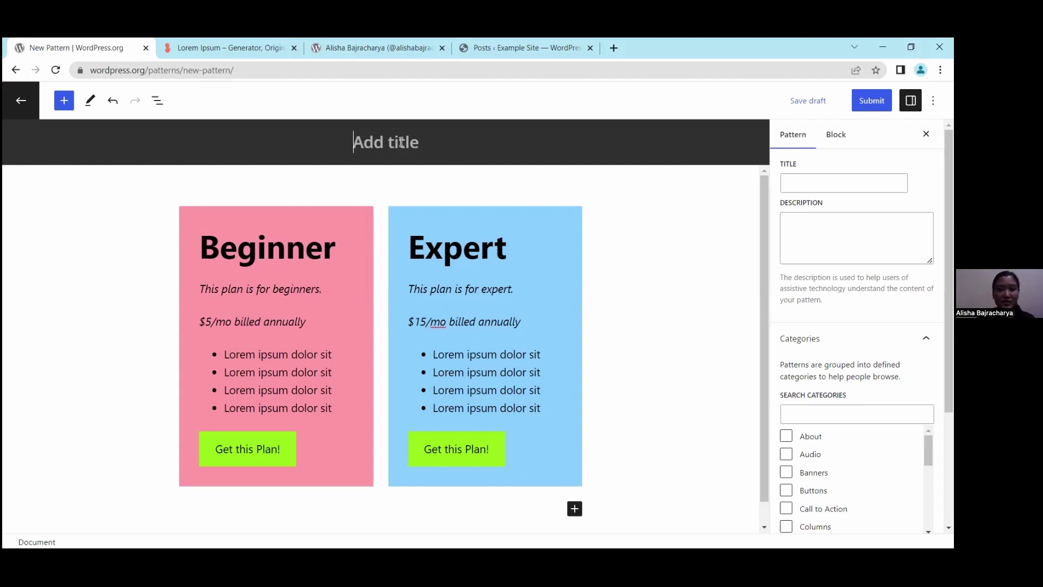
text(A Pricing Pla)
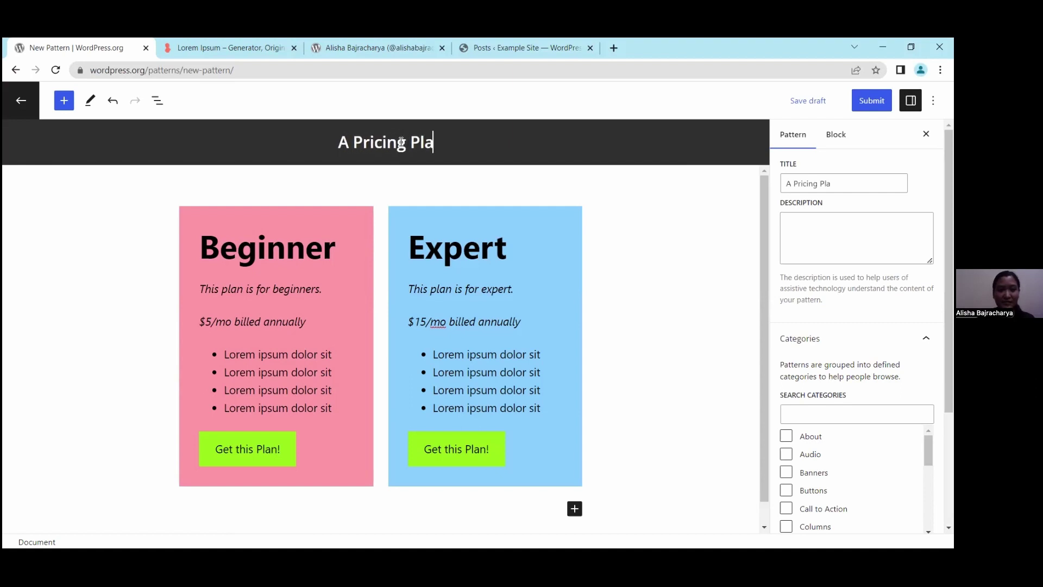
text(n Pat)
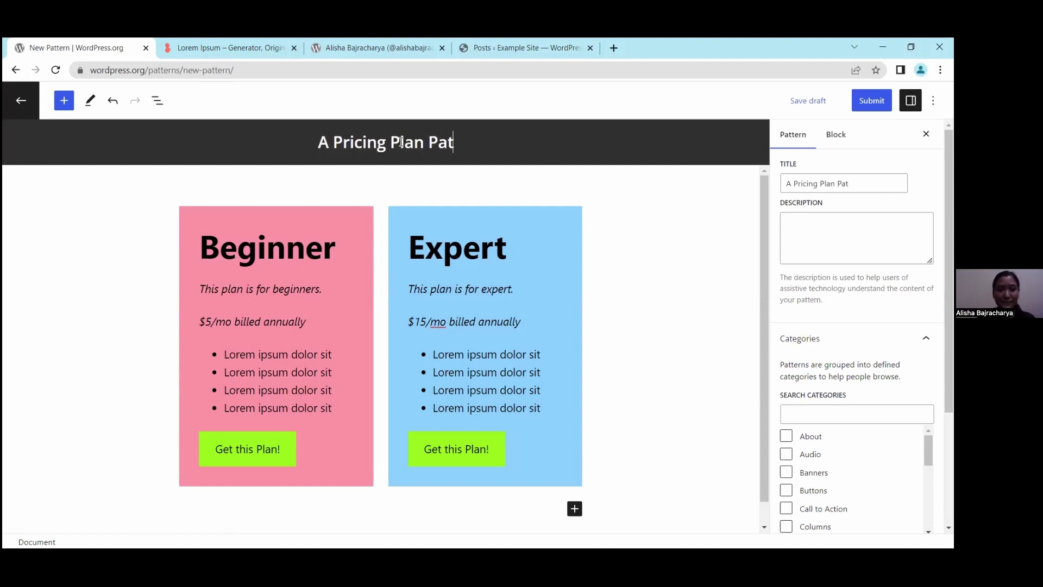
text(tern with )
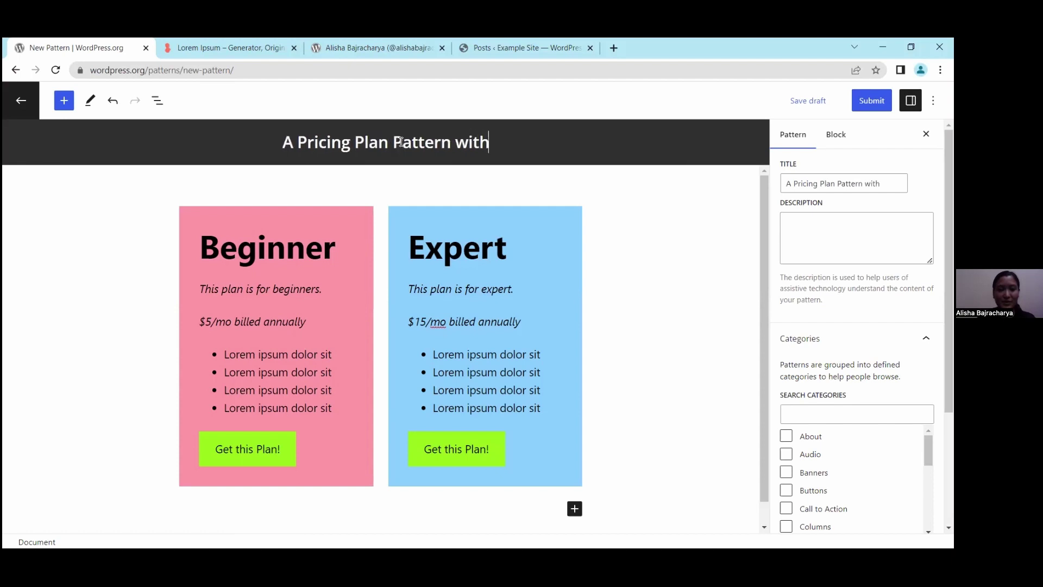
text(H)
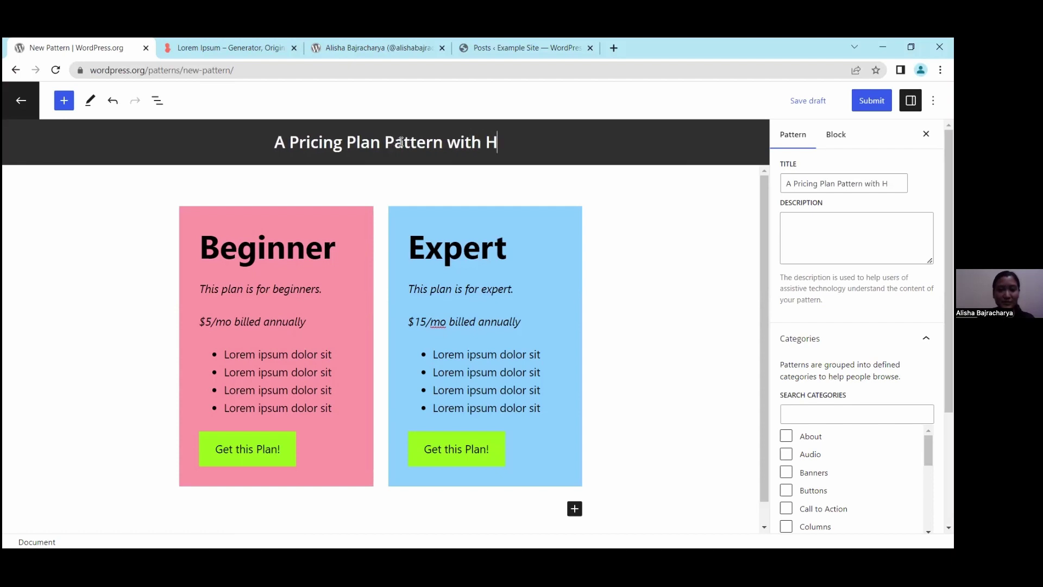
text(eadings, )
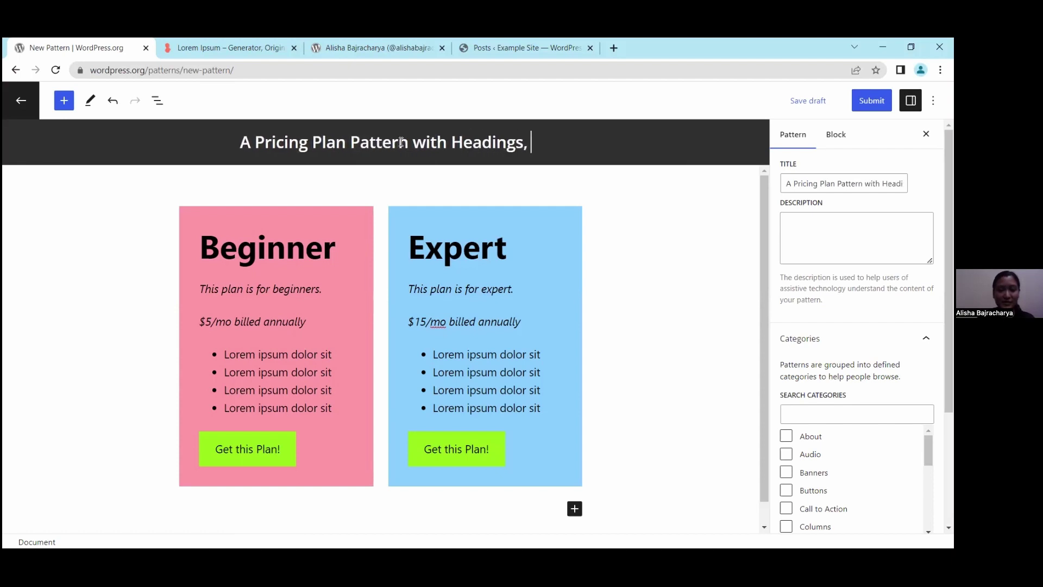
text(Paragrap)
key(BackSpace)
text(graphs.)
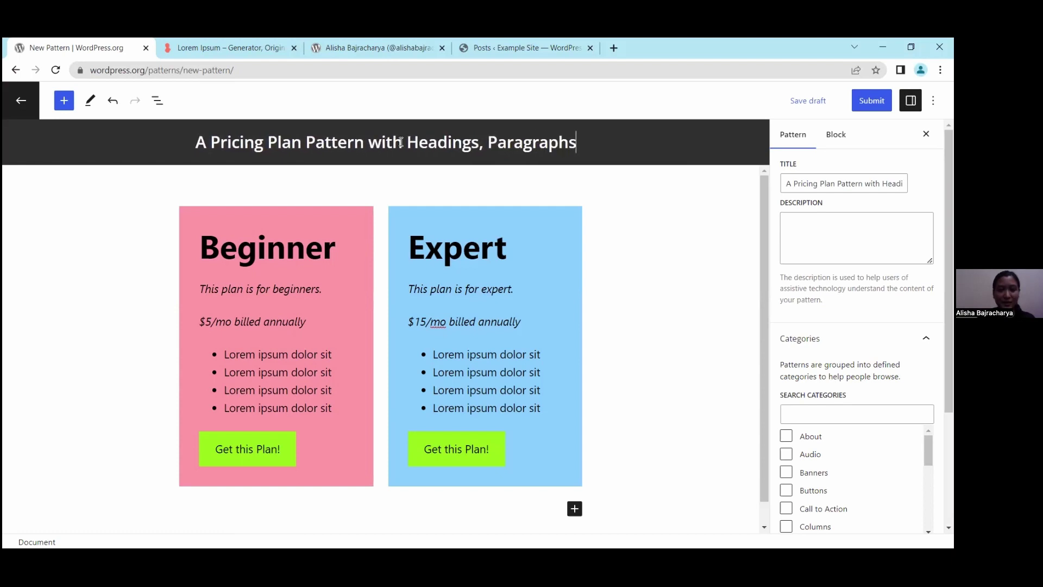
key(BackSpace)
key(BackSpace)
text(, )
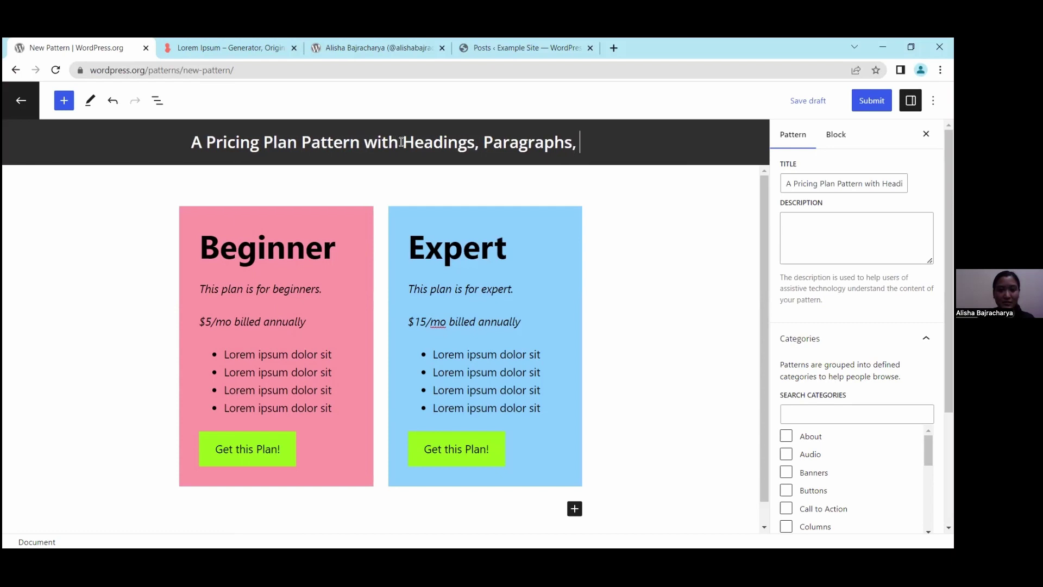
text(Lists, a)
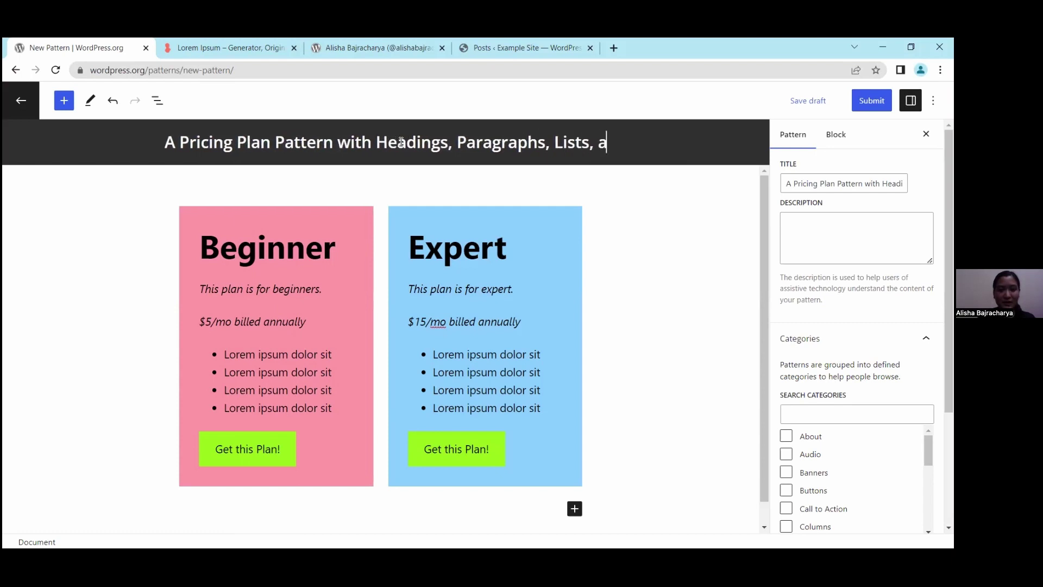
text(nd Butto)
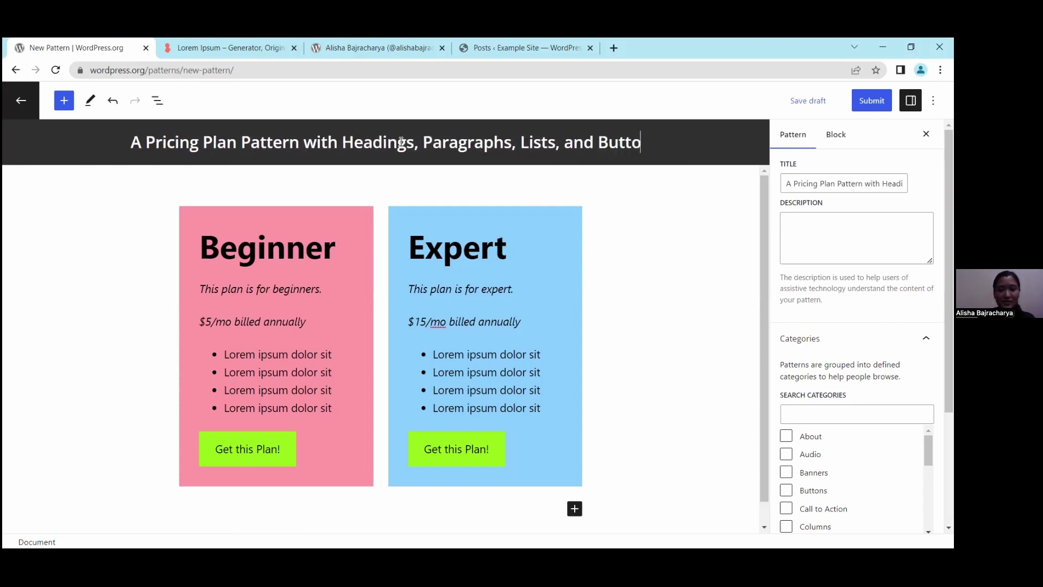
text(ns.)
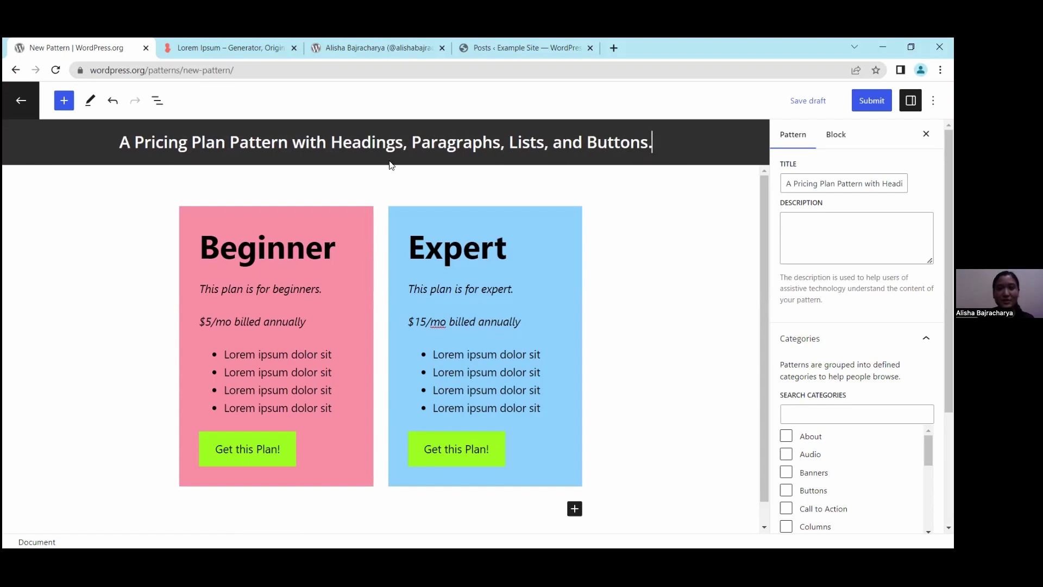
- Enter the pattern description "Create a pricing plan section on your website that includes headings, paragraphs, lists, and buttons."
click(793, 245)
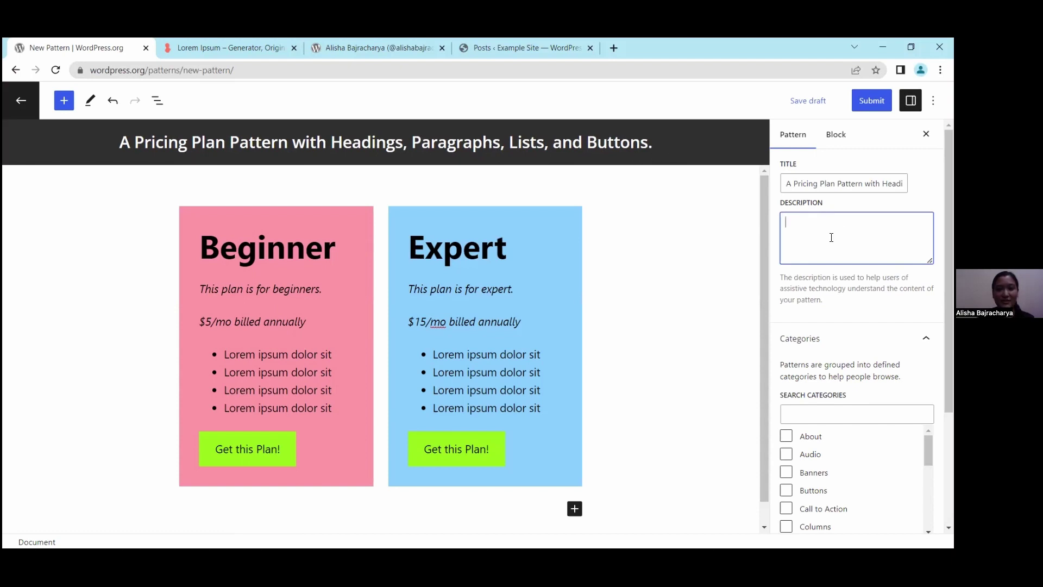
text(Create a pricing plan section on your websi)
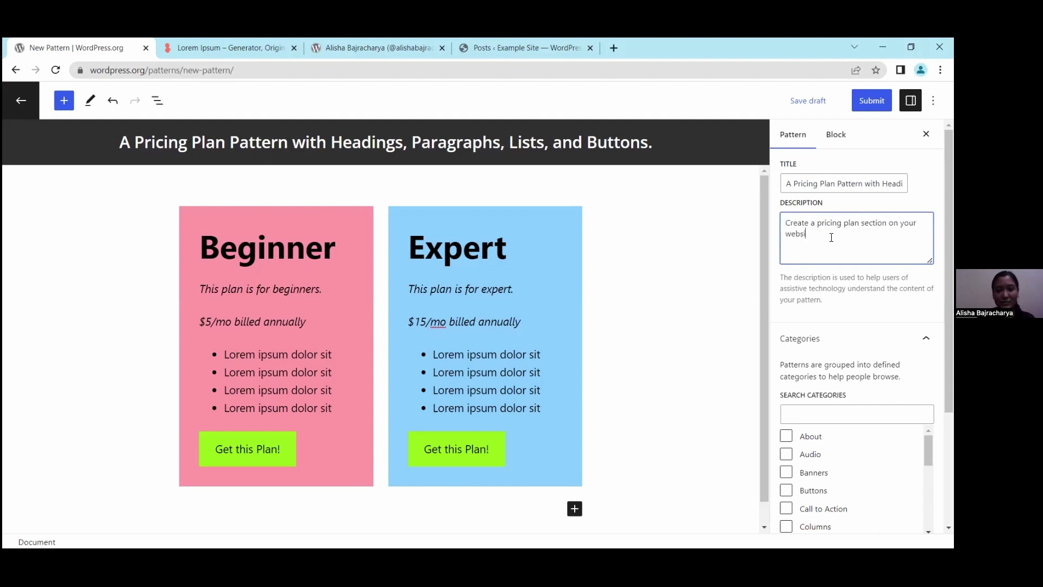
text(te that includes headings, paragra)
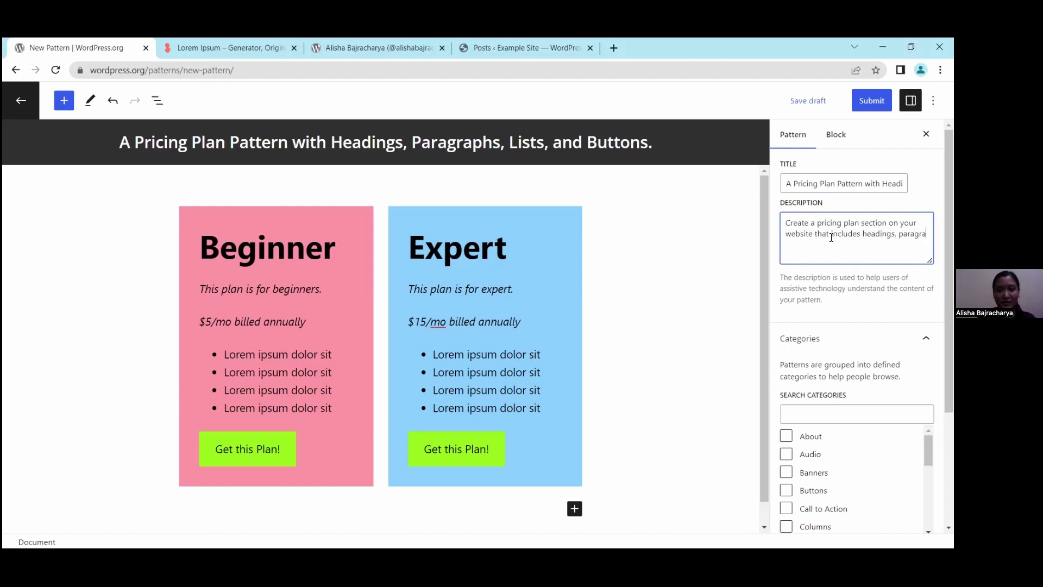
text(phs, lists, and buttons.)
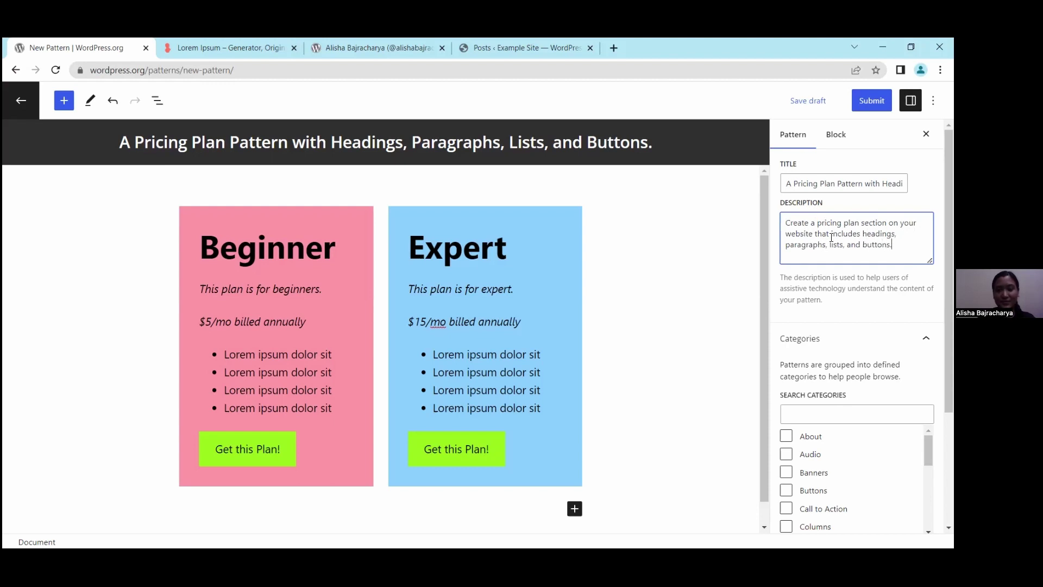
- Assign the pattern to the Buttons, Call to Action and Columns categories
scroll(831, 238, down, 3)
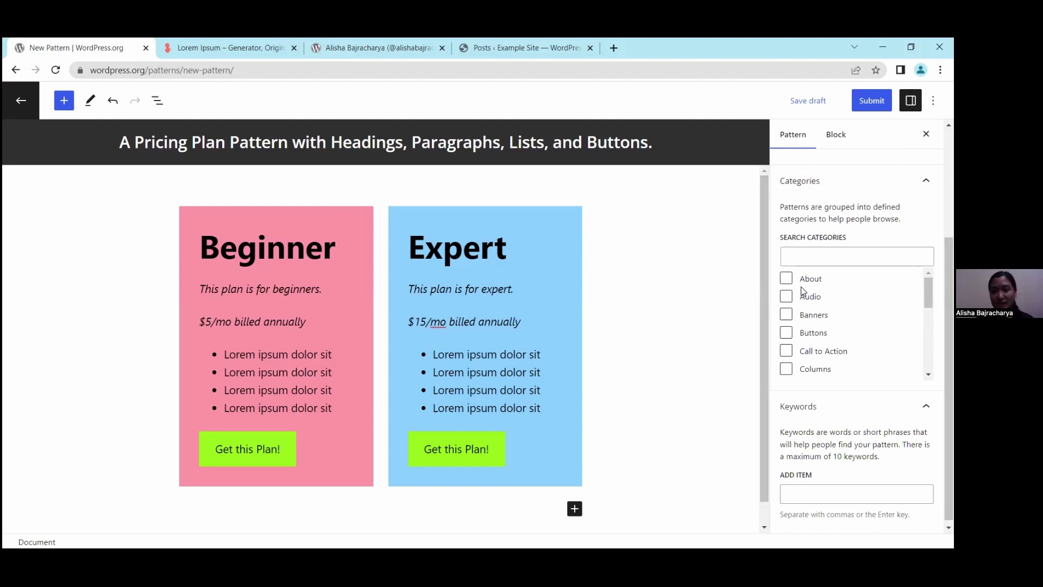
click(820, 334)
click(823, 353)
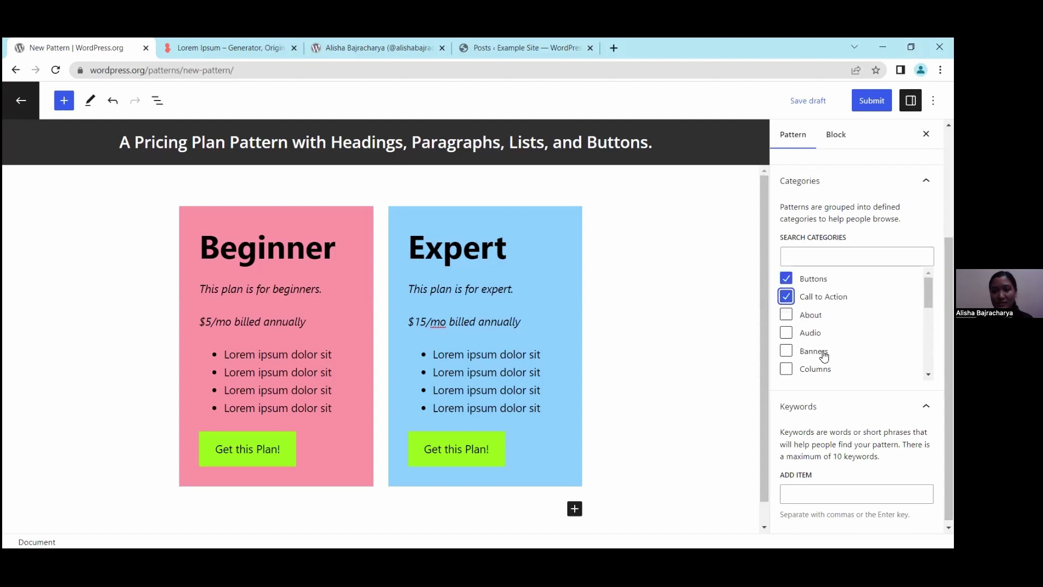
click(813, 369)
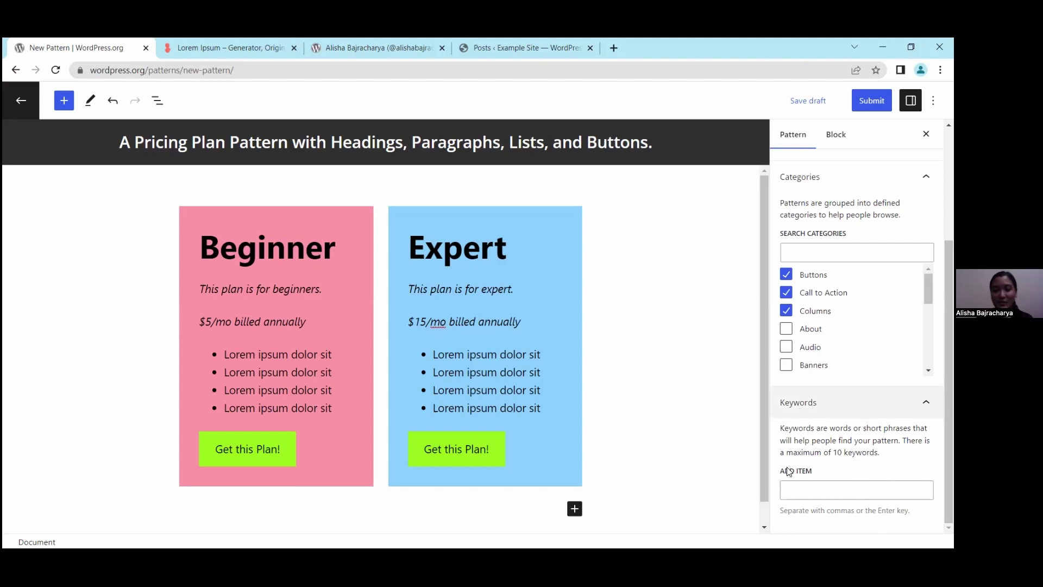
- Add the keywords "pricing plans", "paragraphs", "lists" and "buttons" to the pattern
click(833, 487)
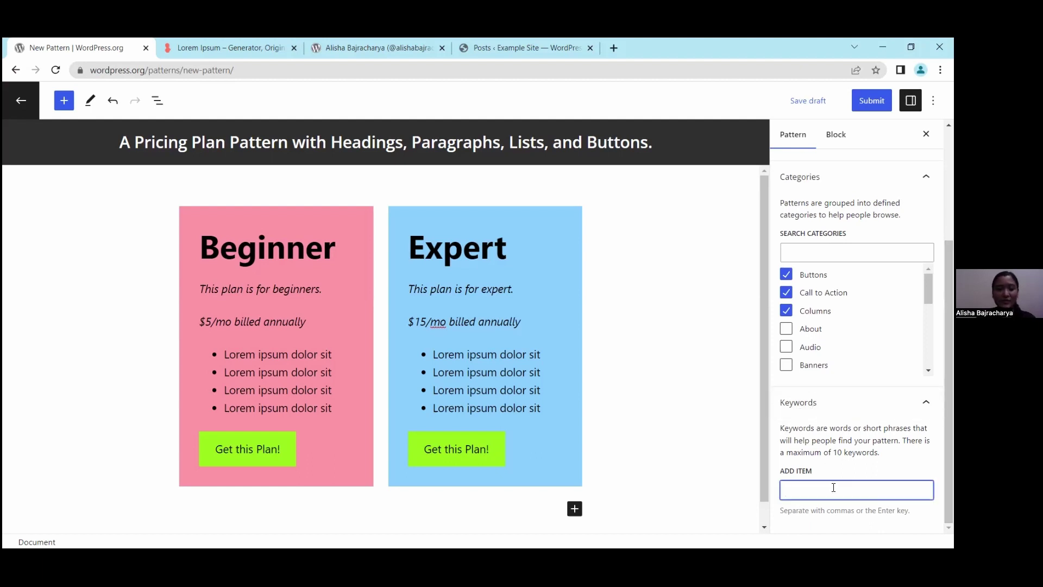
text(pricing plans)
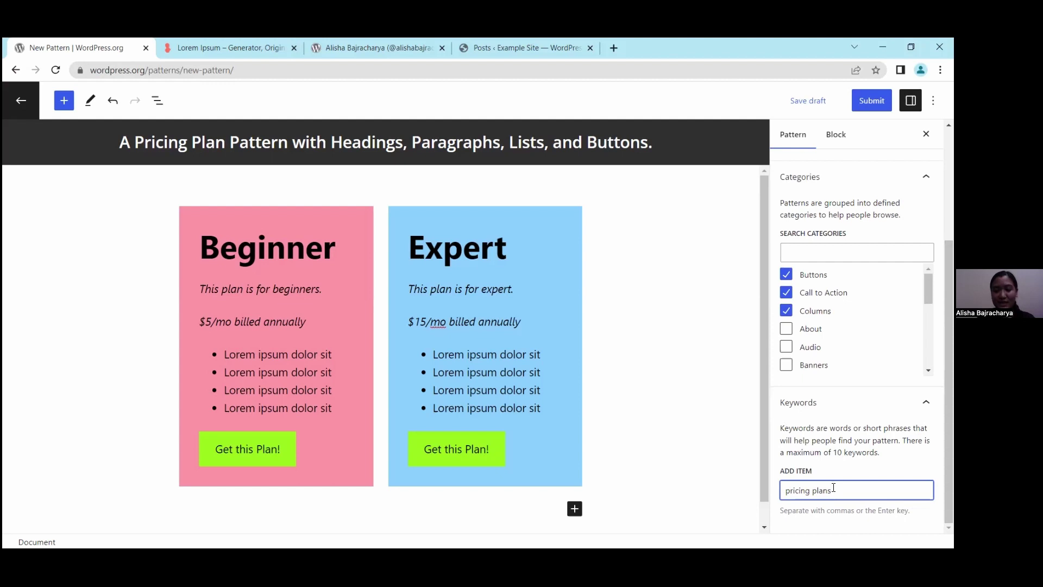
key(Return)
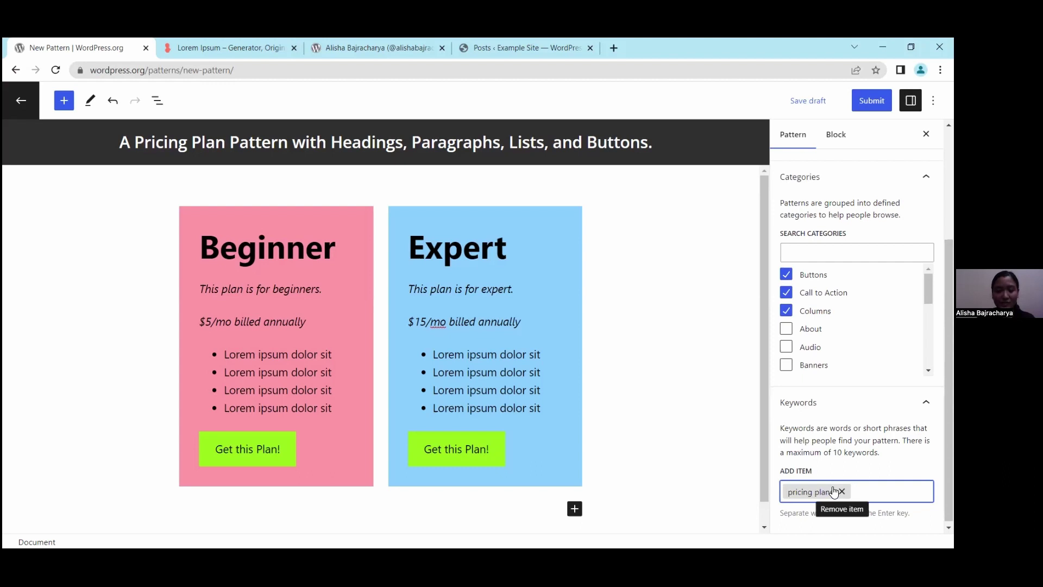
text(paragraphs)
key(Return)
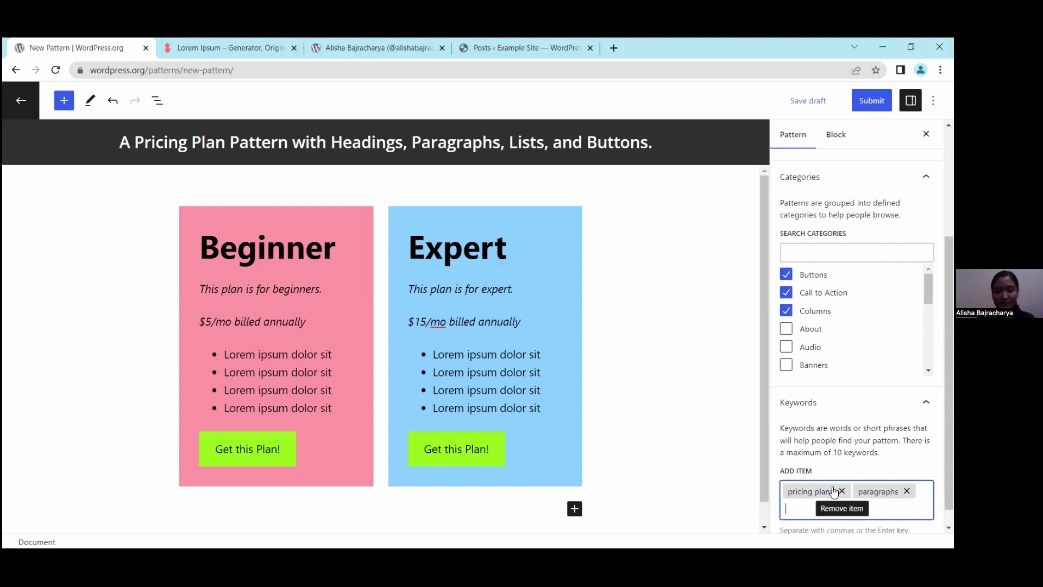
text(lists)
key(Return)
text(paragr)
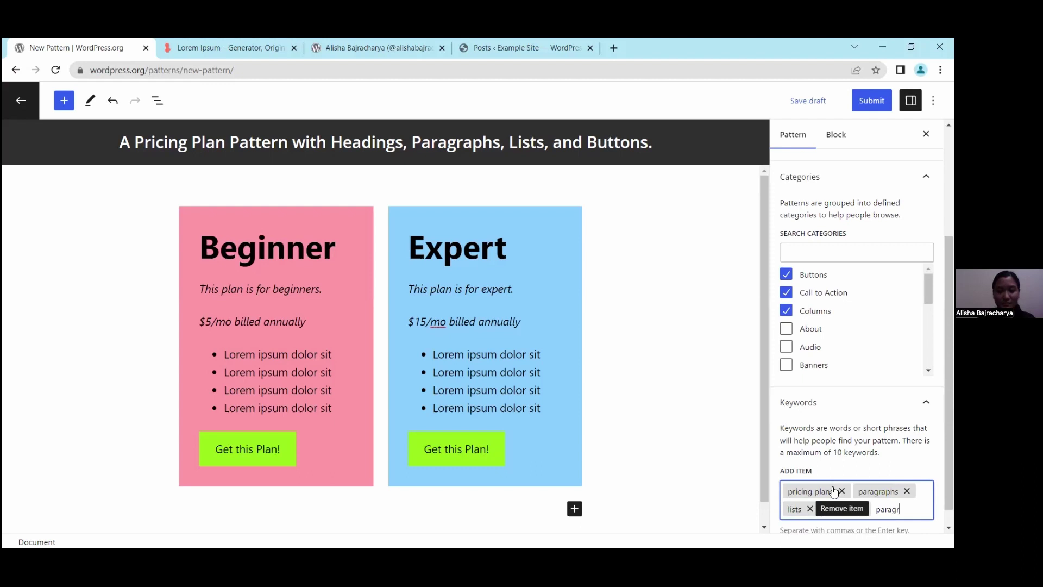
text(aphs)
key(ctrl+a)
text(buttons)
key(Return)
click(607, 304)
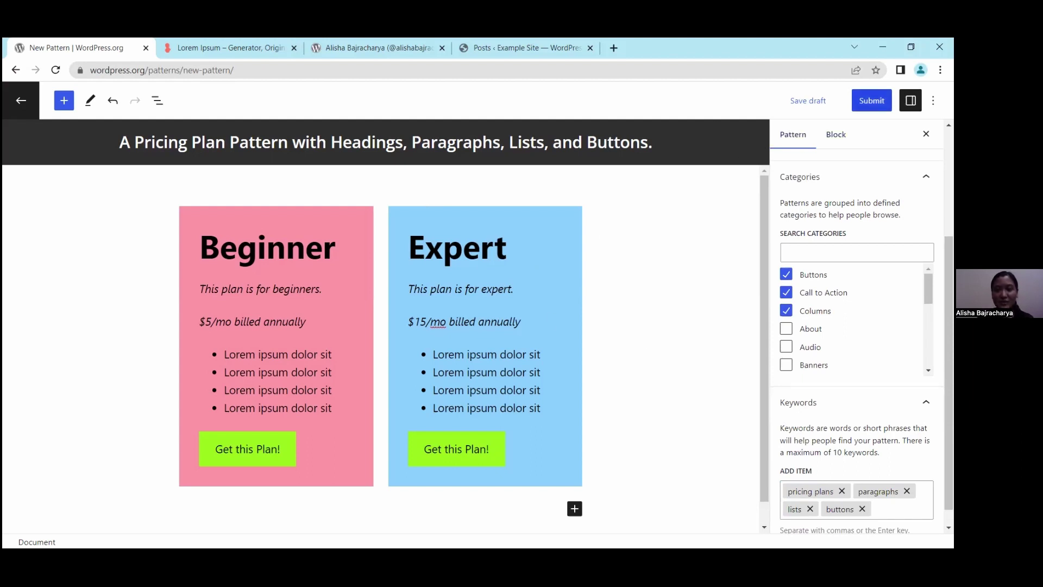
- Start submitting the pattern and read the linked pattern guidelines through to the Do's and Don'ts
click(871, 100)
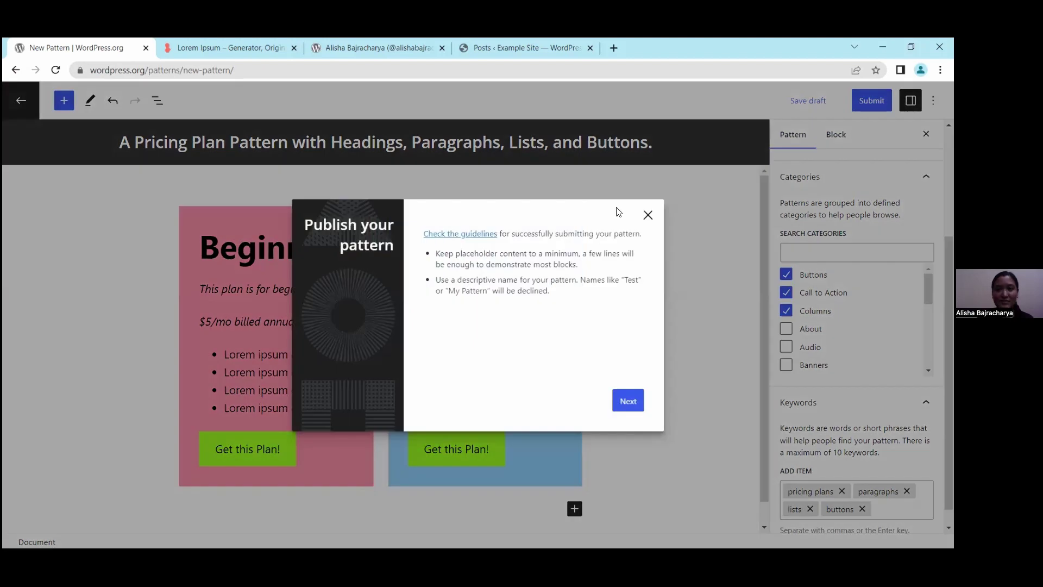
click(443, 235)
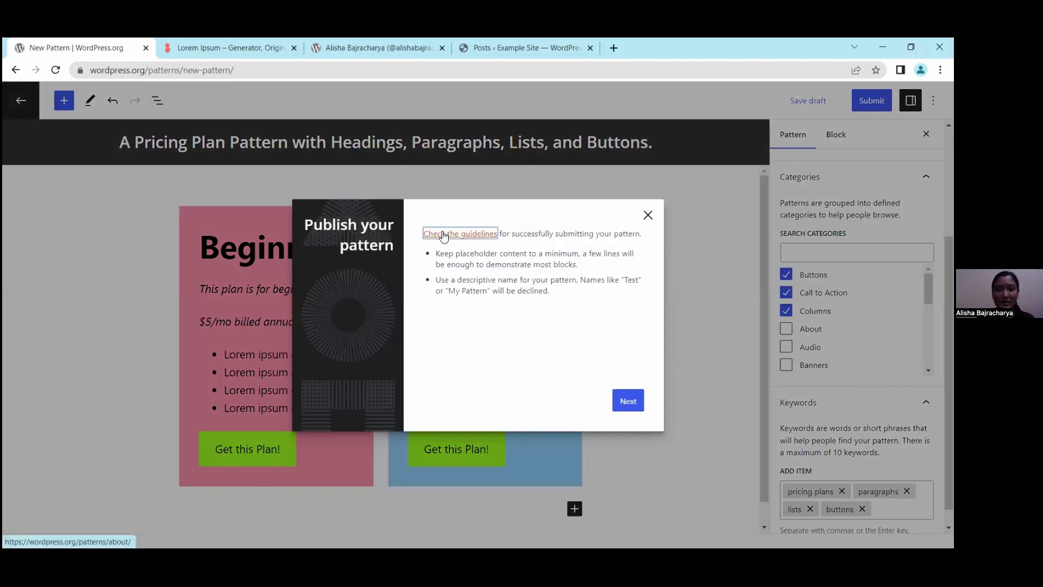
click(170, 43)
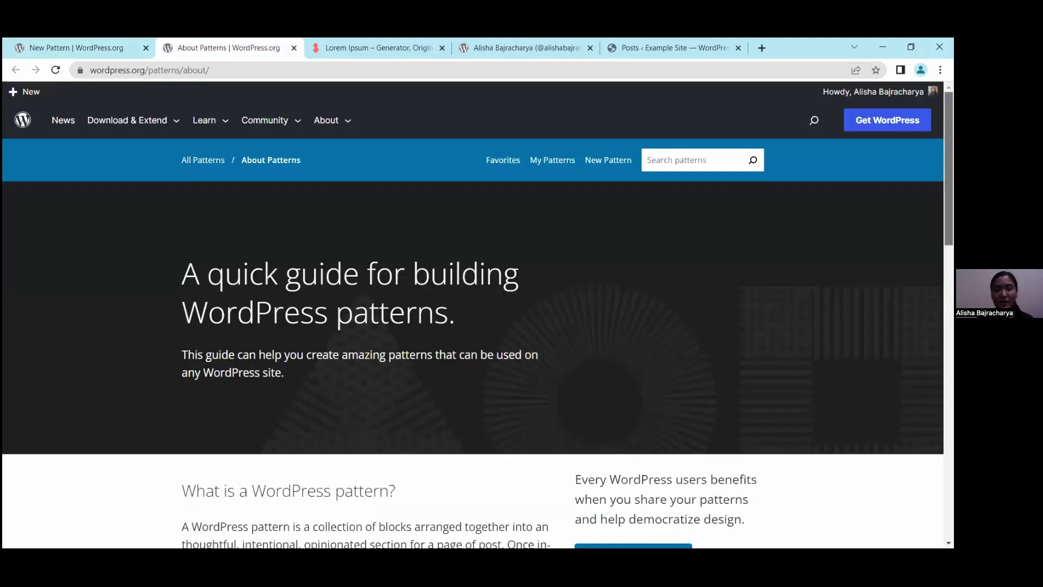
scroll(473, 262, down, 7)
scroll(732, 398, down, 7)
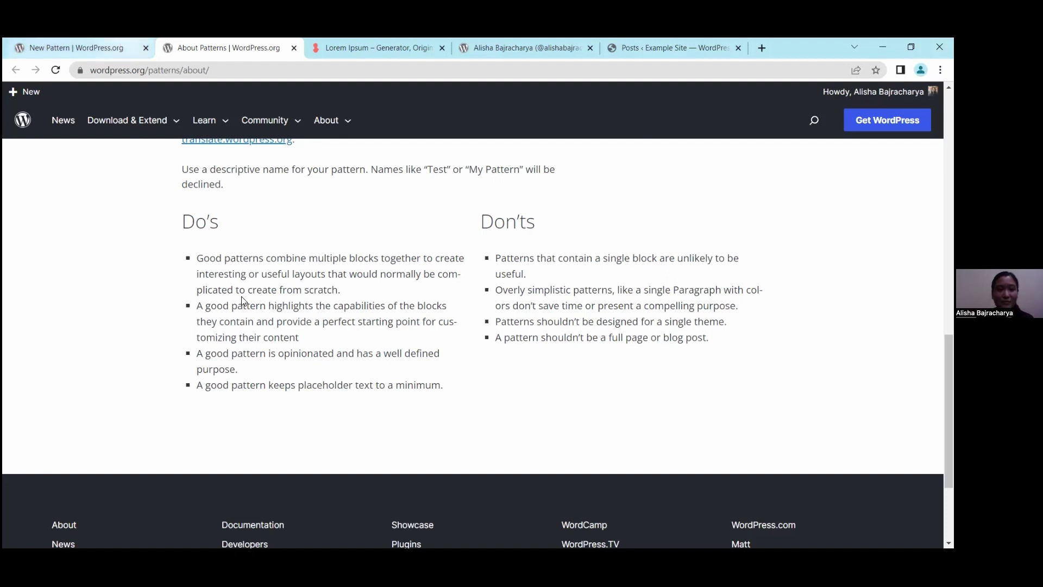
- Return to the pattern's submission, complete it with the prefilled title, description and categories, and go back to the pattern directory
click(78, 37)
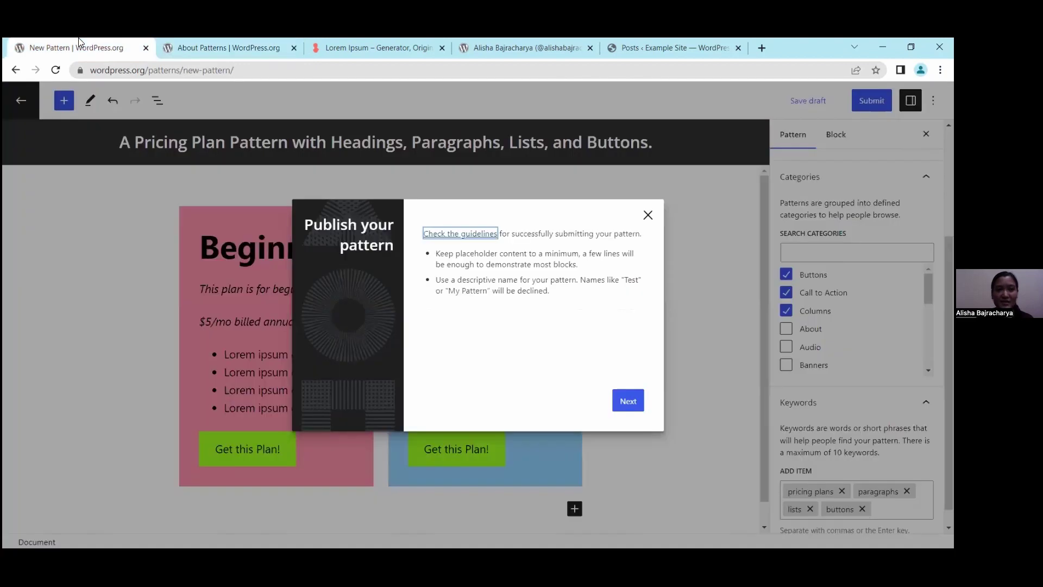
click(630, 403)
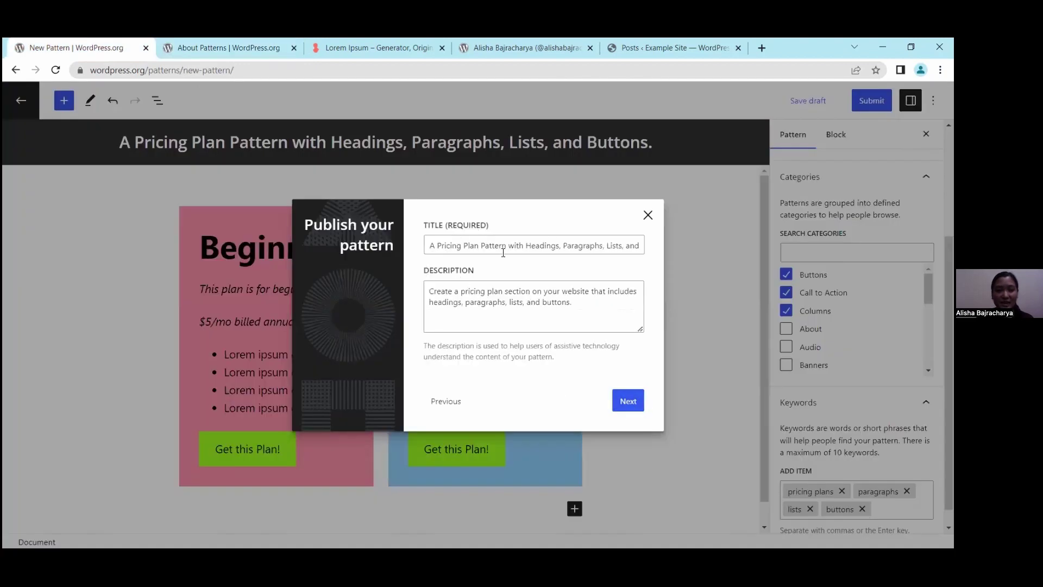
click(625, 402)
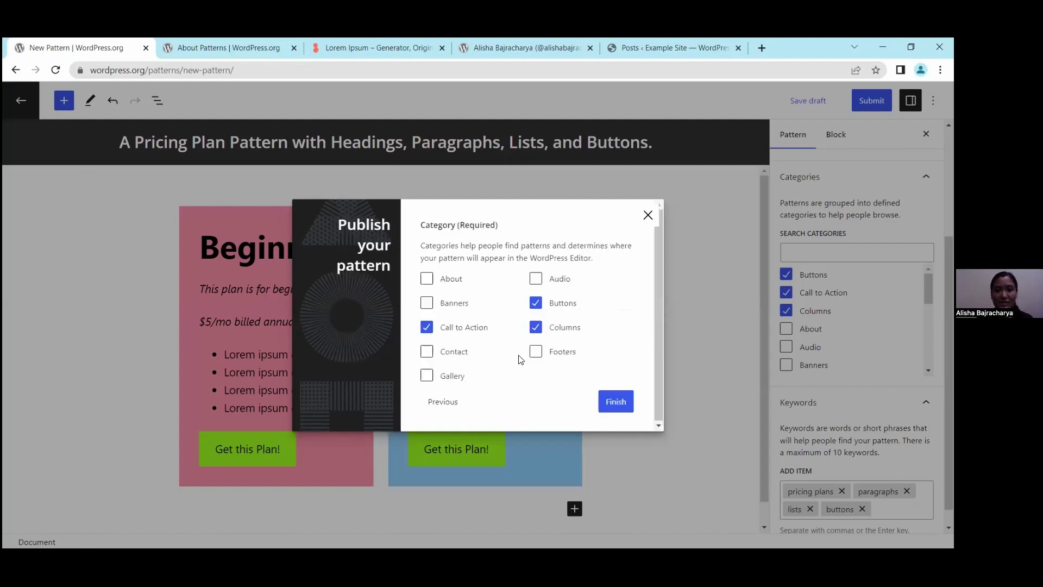
click(613, 402)
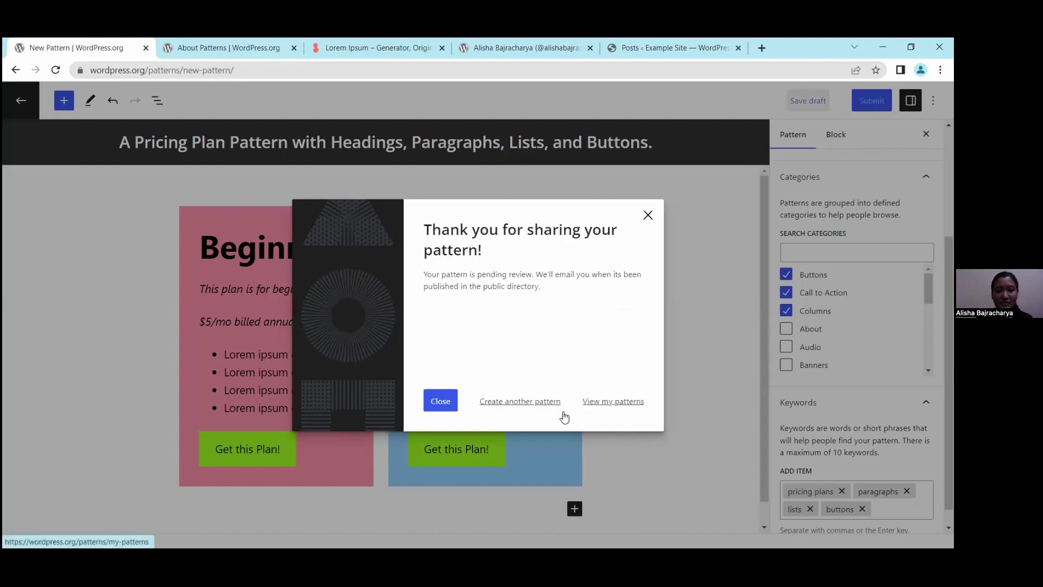
click(441, 403)
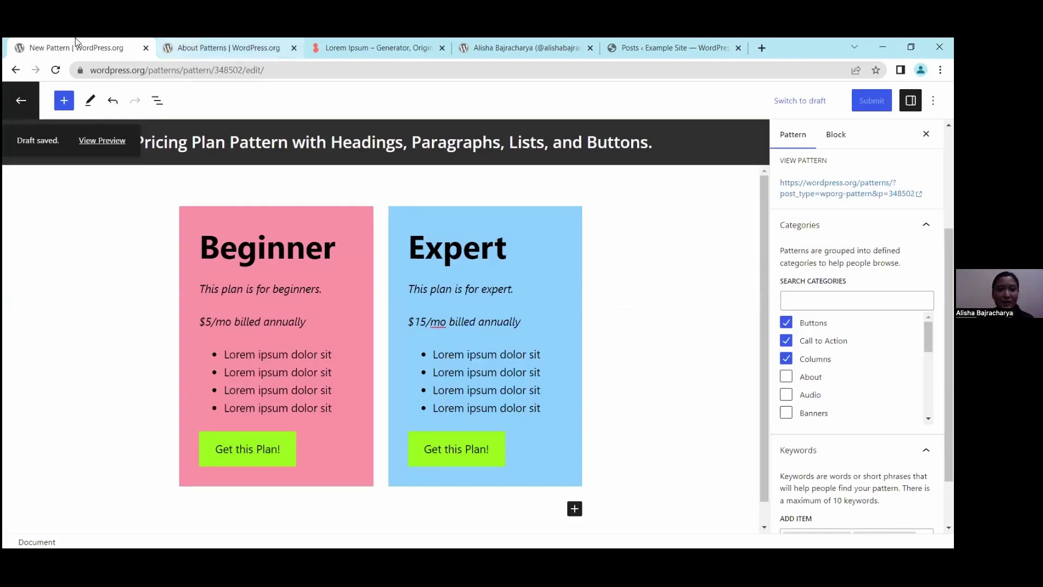
click(24, 102)
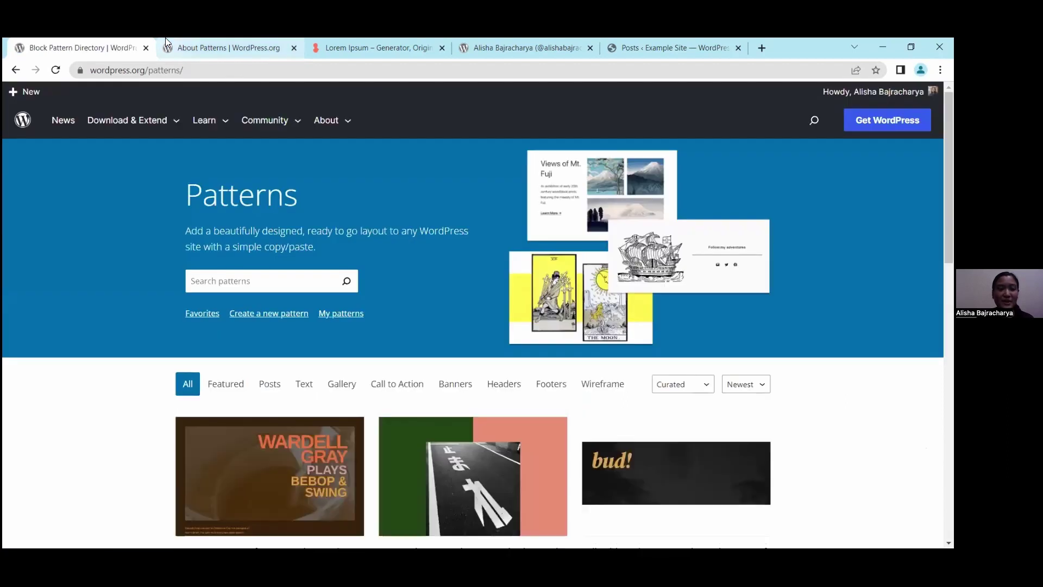
mouse_move(165, 38)
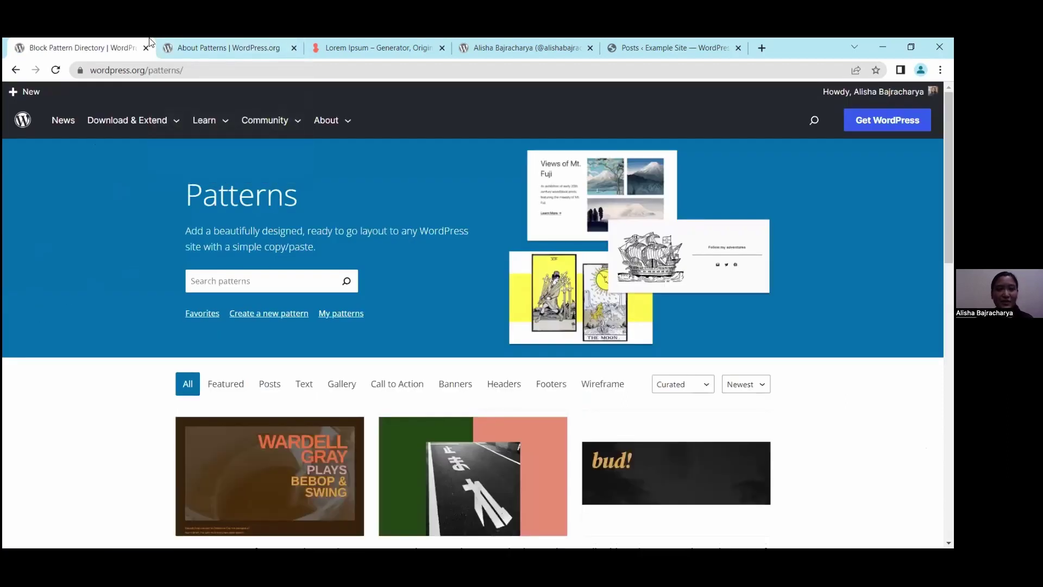
- Revisit the pattern guidelines, view the contribution history on the WordPress.org profile, and return to the pattern directory
click(170, 43)
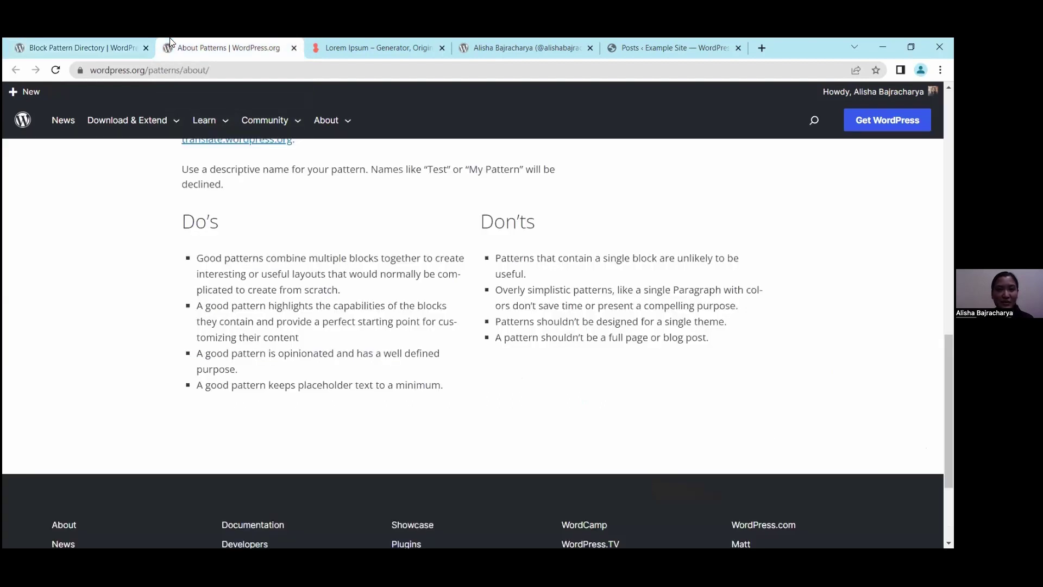
click(91, 43)
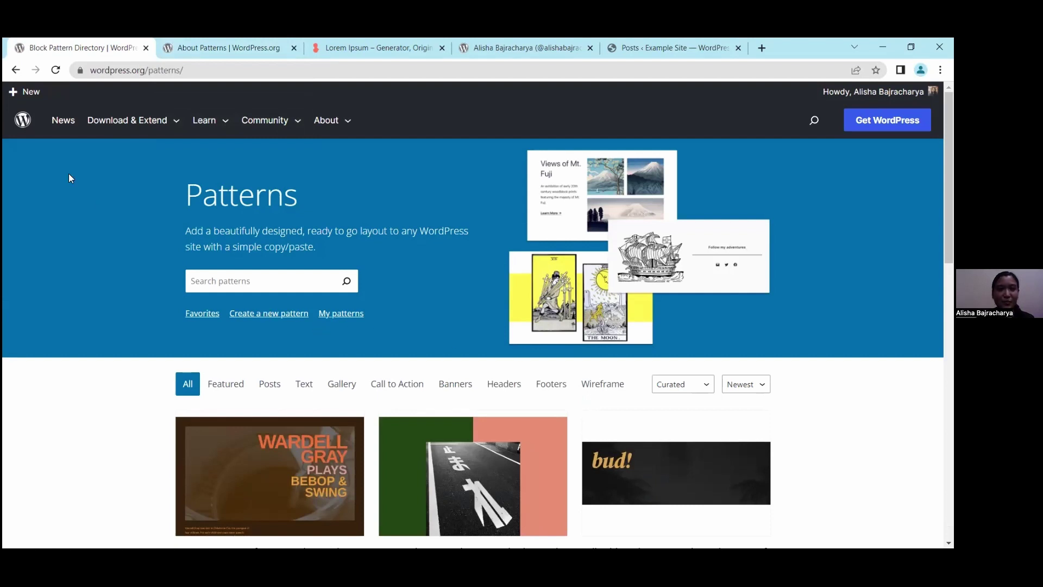
key(ctrl+Tab)
key(ctrl+Tab)
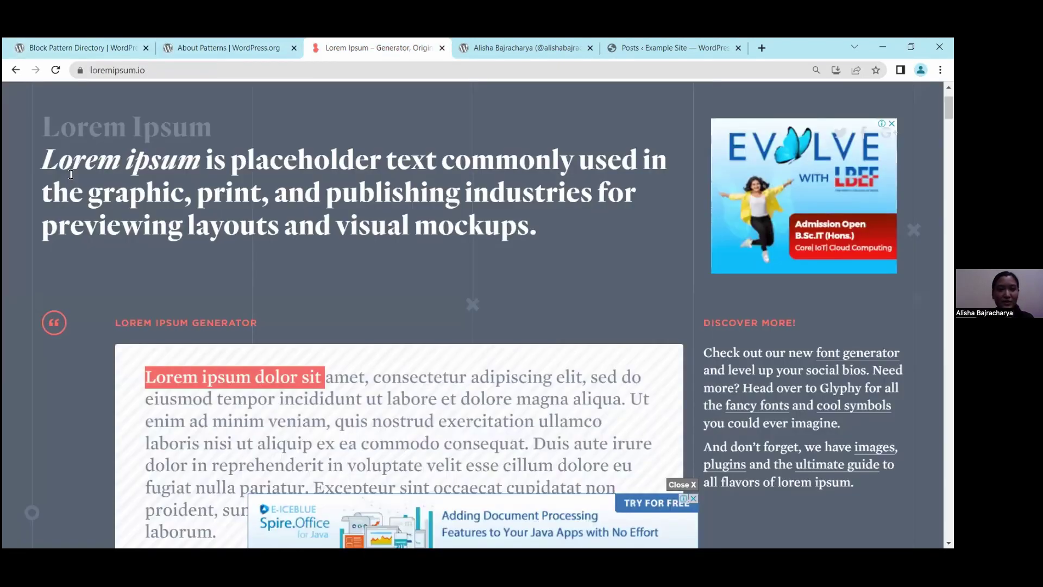
key(ctrl+Tab)
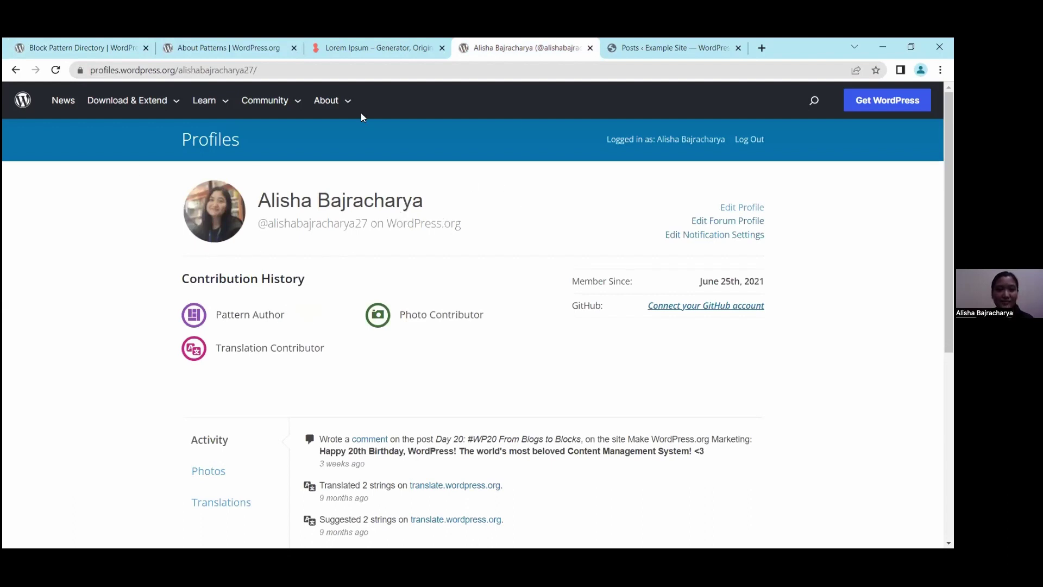
click(19, 44)
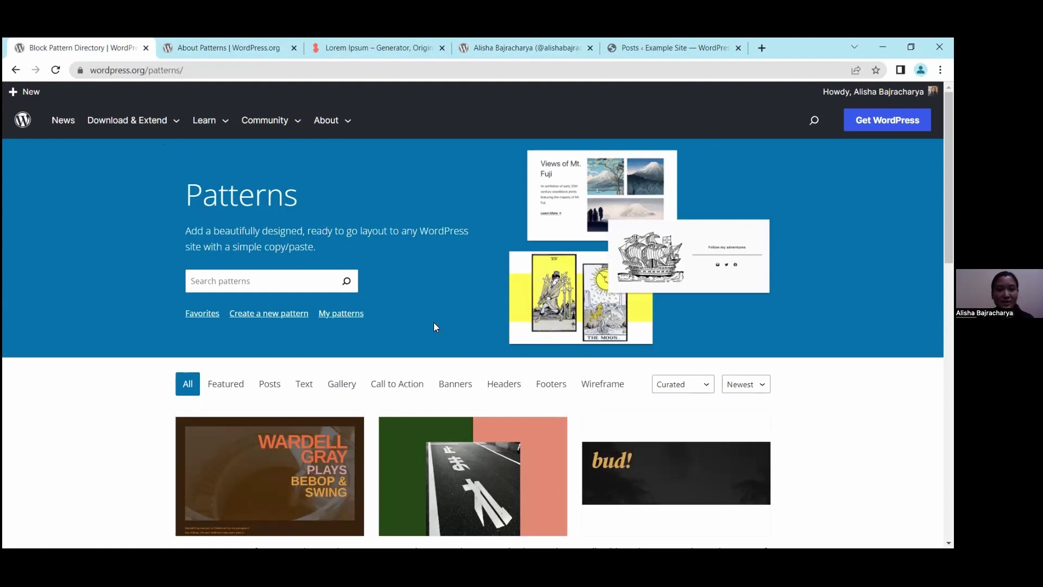
- Filter the pattern directory to Community patterns and copy the Hero Section pattern
scroll(792, 255, down, 2)
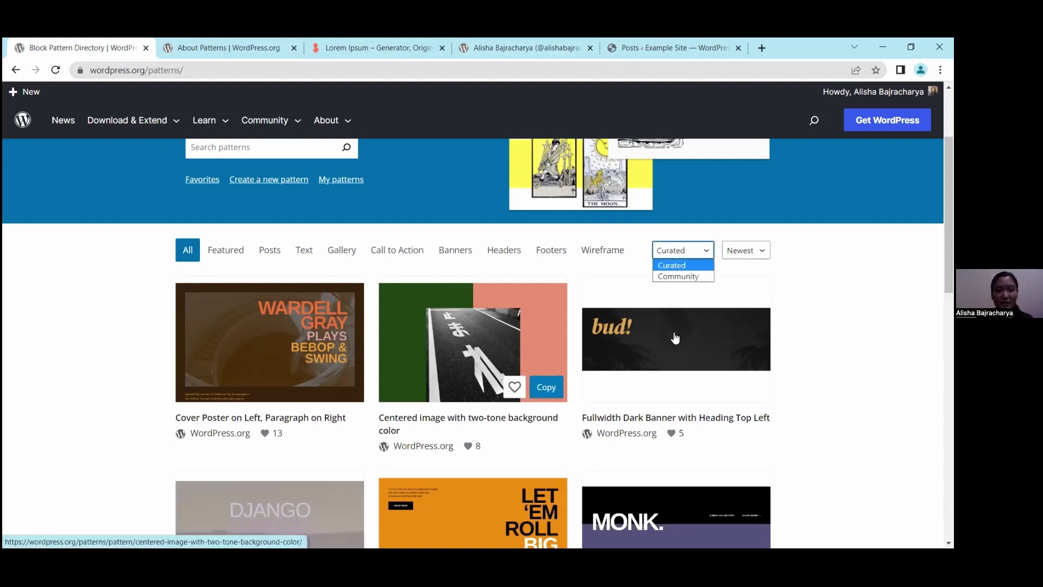
click(678, 277)
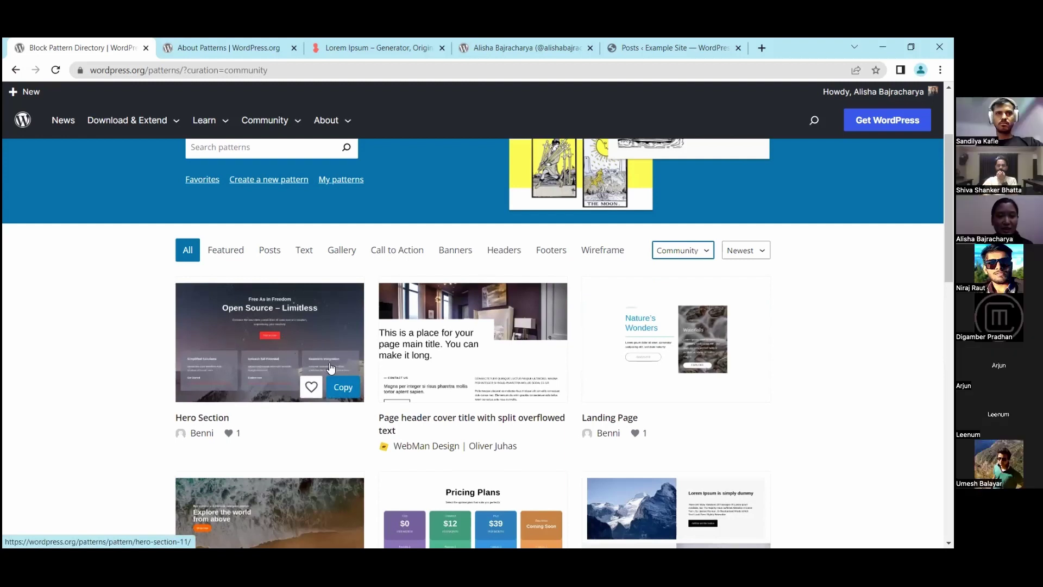
click(343, 388)
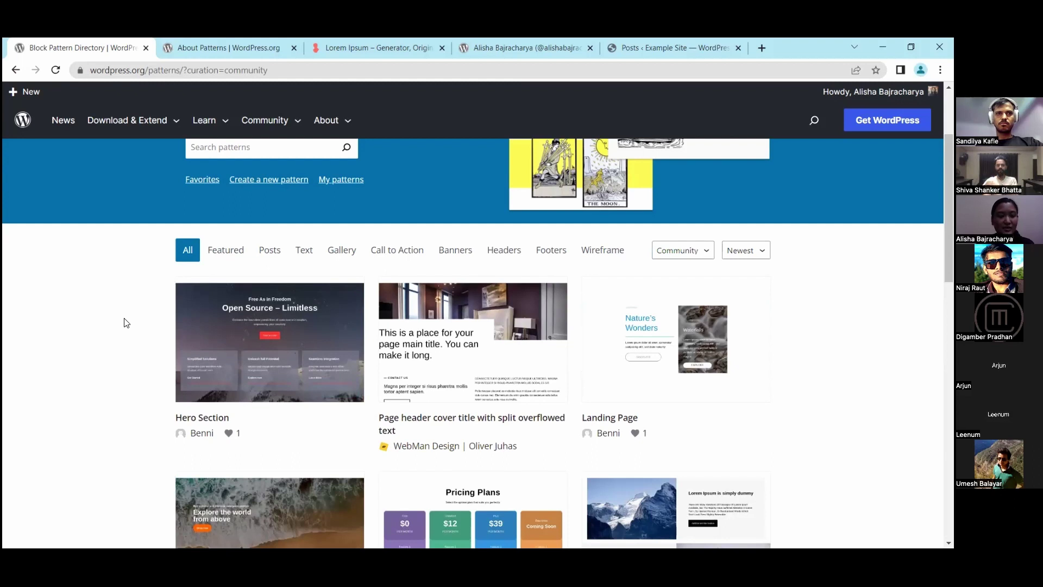
- Switch to the Example Site's admin, add a new post and paste the copied Hero Section pattern into its body
key(ctrl+2)
key(ctrl+4)
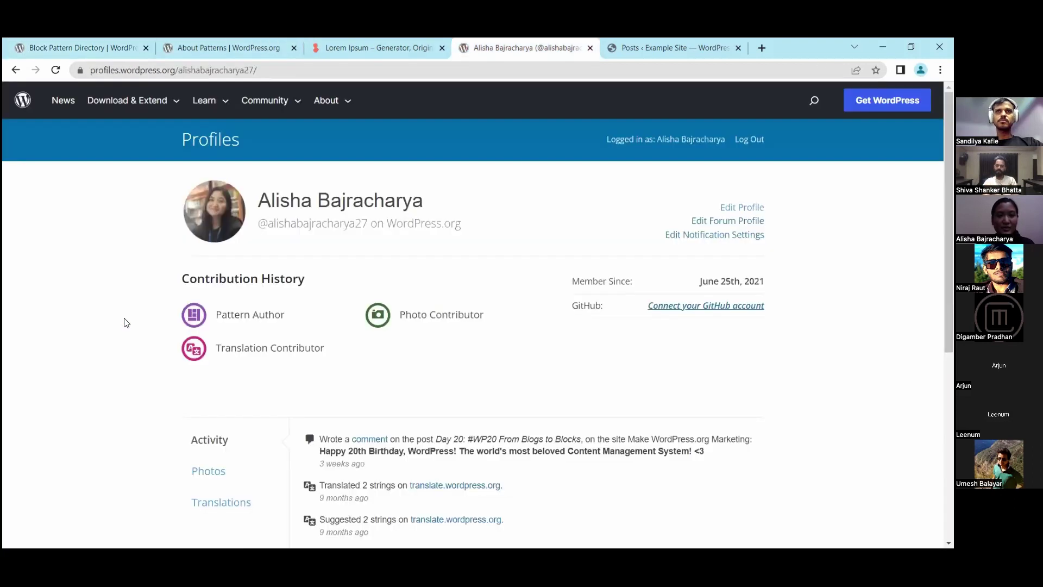
key(ctrl+5)
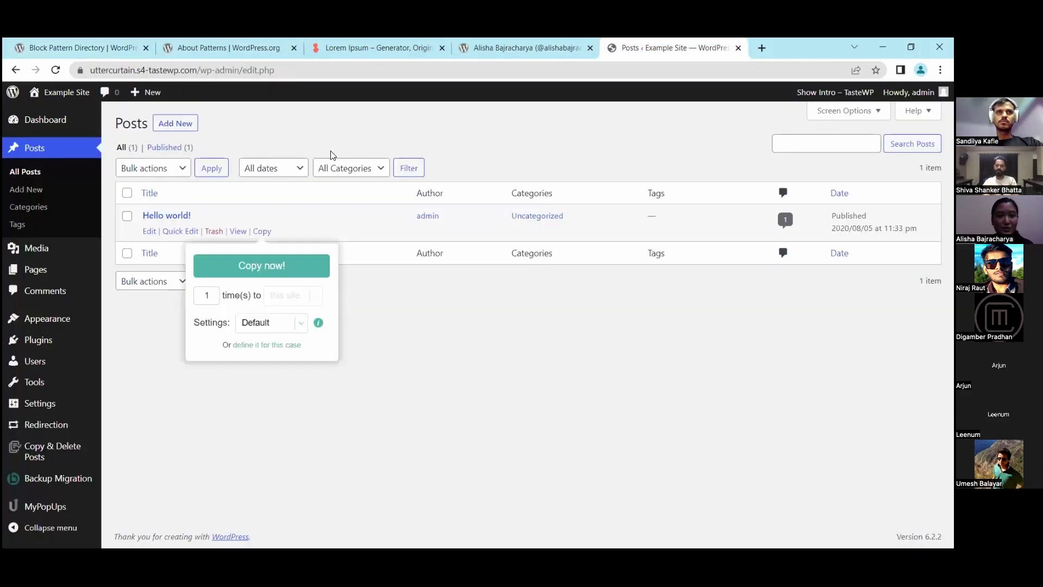
click(184, 124)
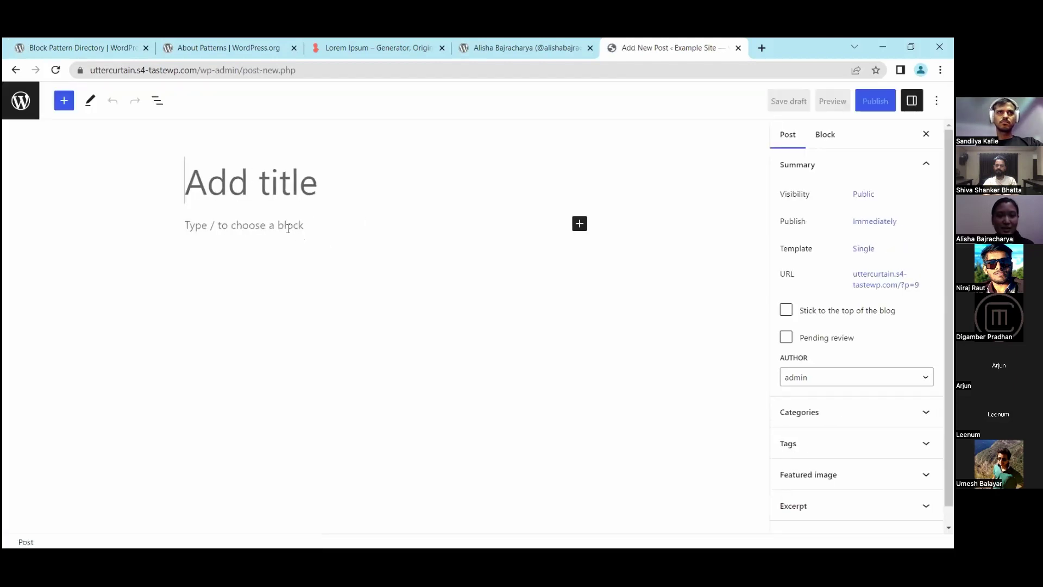
click(288, 229)
key(ctrl+v)
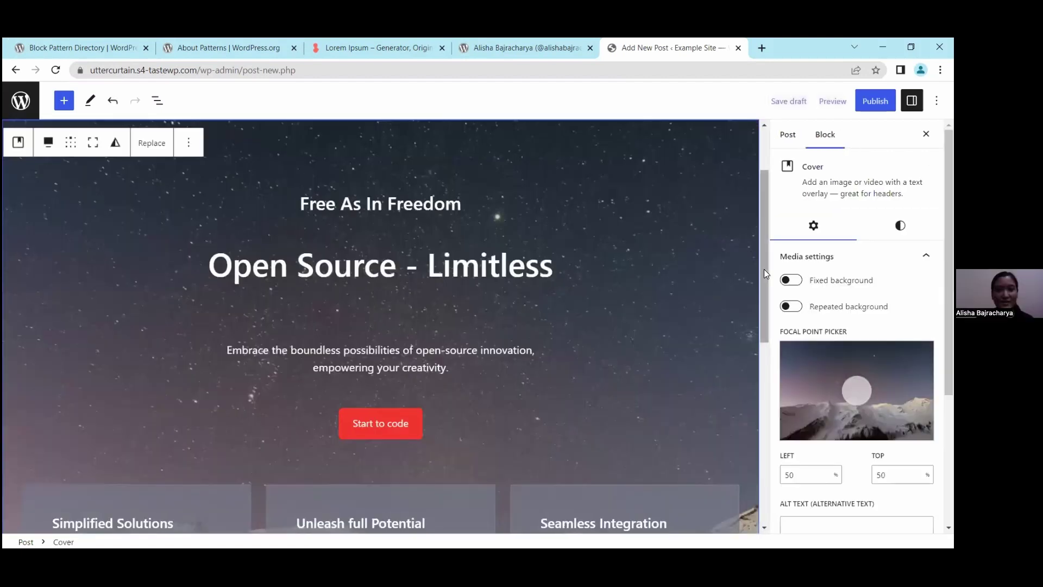
- Inspect the pasted pattern's "Open Source - Limitless" heading and "Free As In Freedom" paragraph as editable blocks, and return to the pattern directory
scroll(759, 230, up, 2)
scroll(758, 281, down, 3)
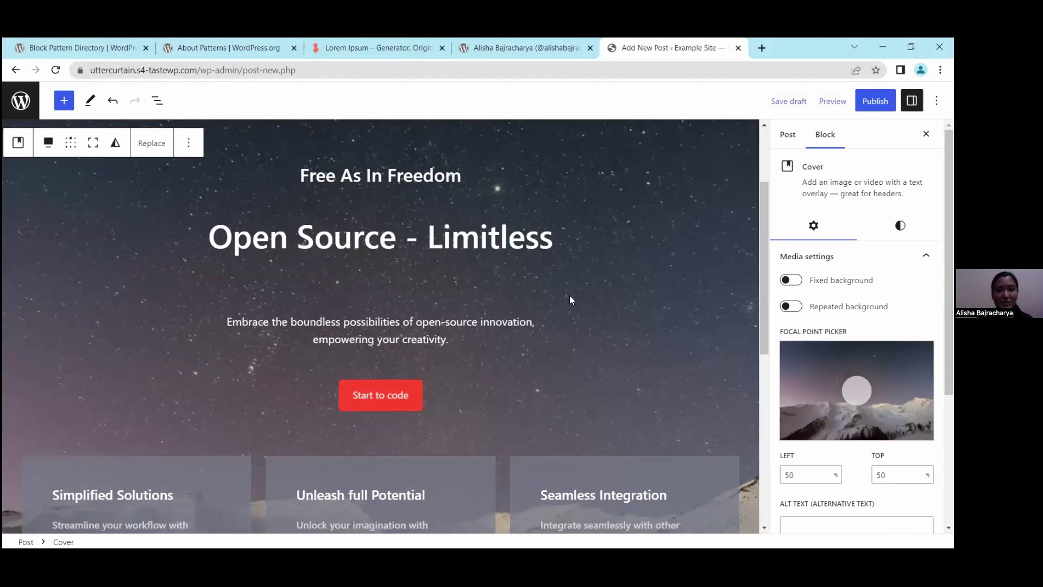
triple_click(438, 242)
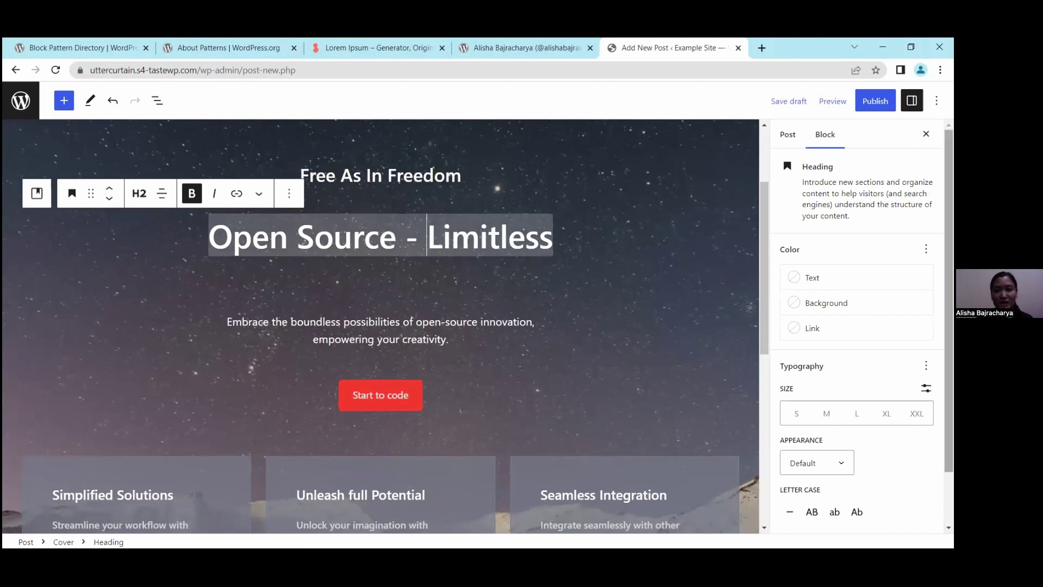
click(427, 237)
scroll(859, 326, down, 2)
scroll(858, 326, up, 2)
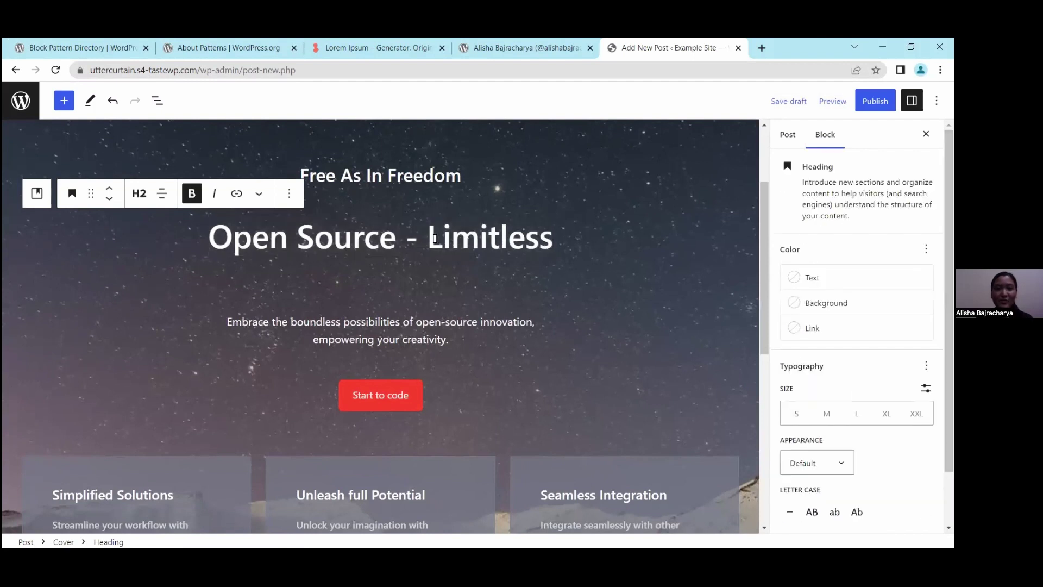
click(410, 169)
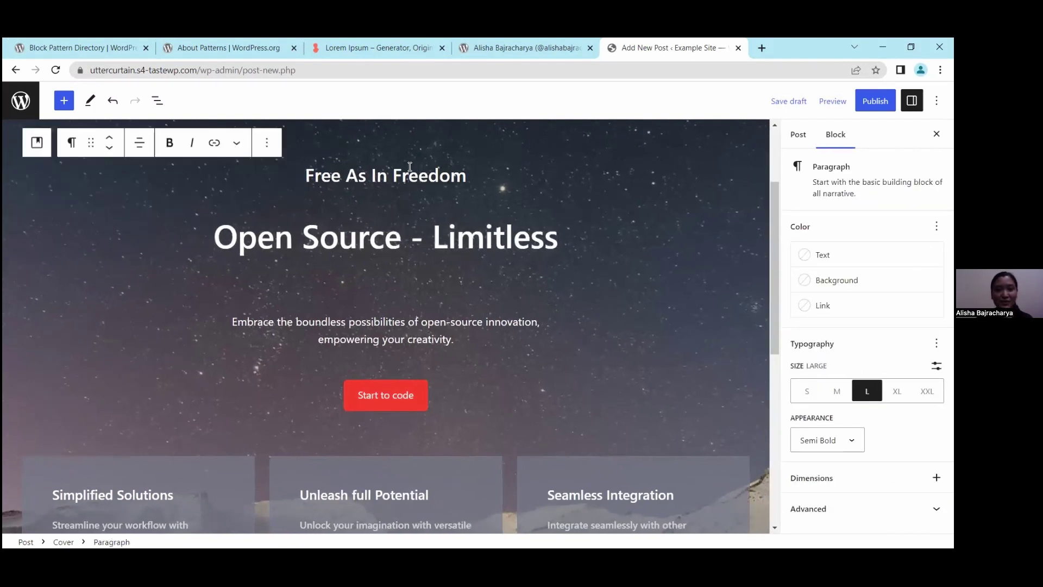
mouse_move(95, 41)
click(121, 42)
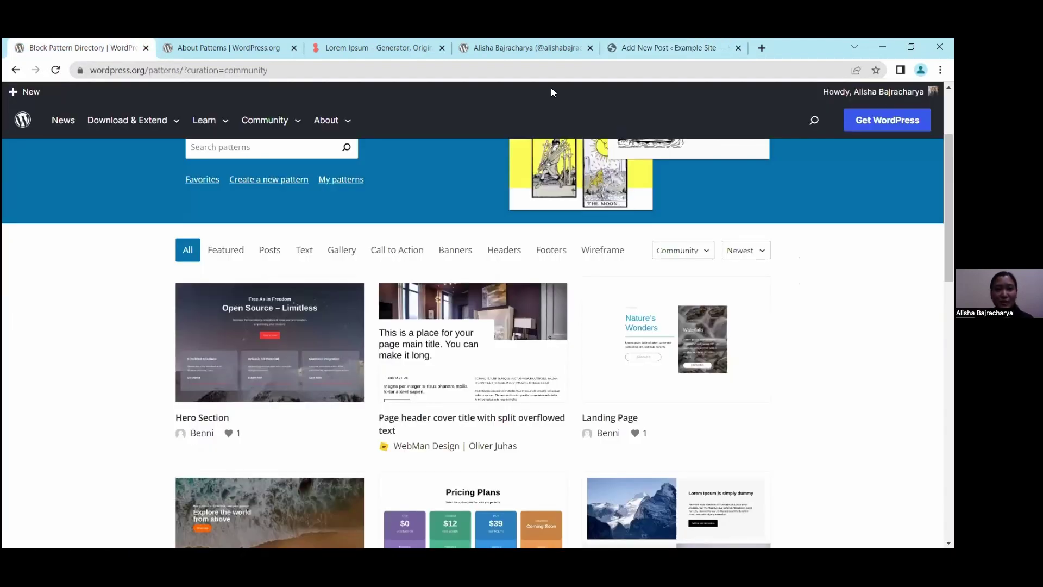